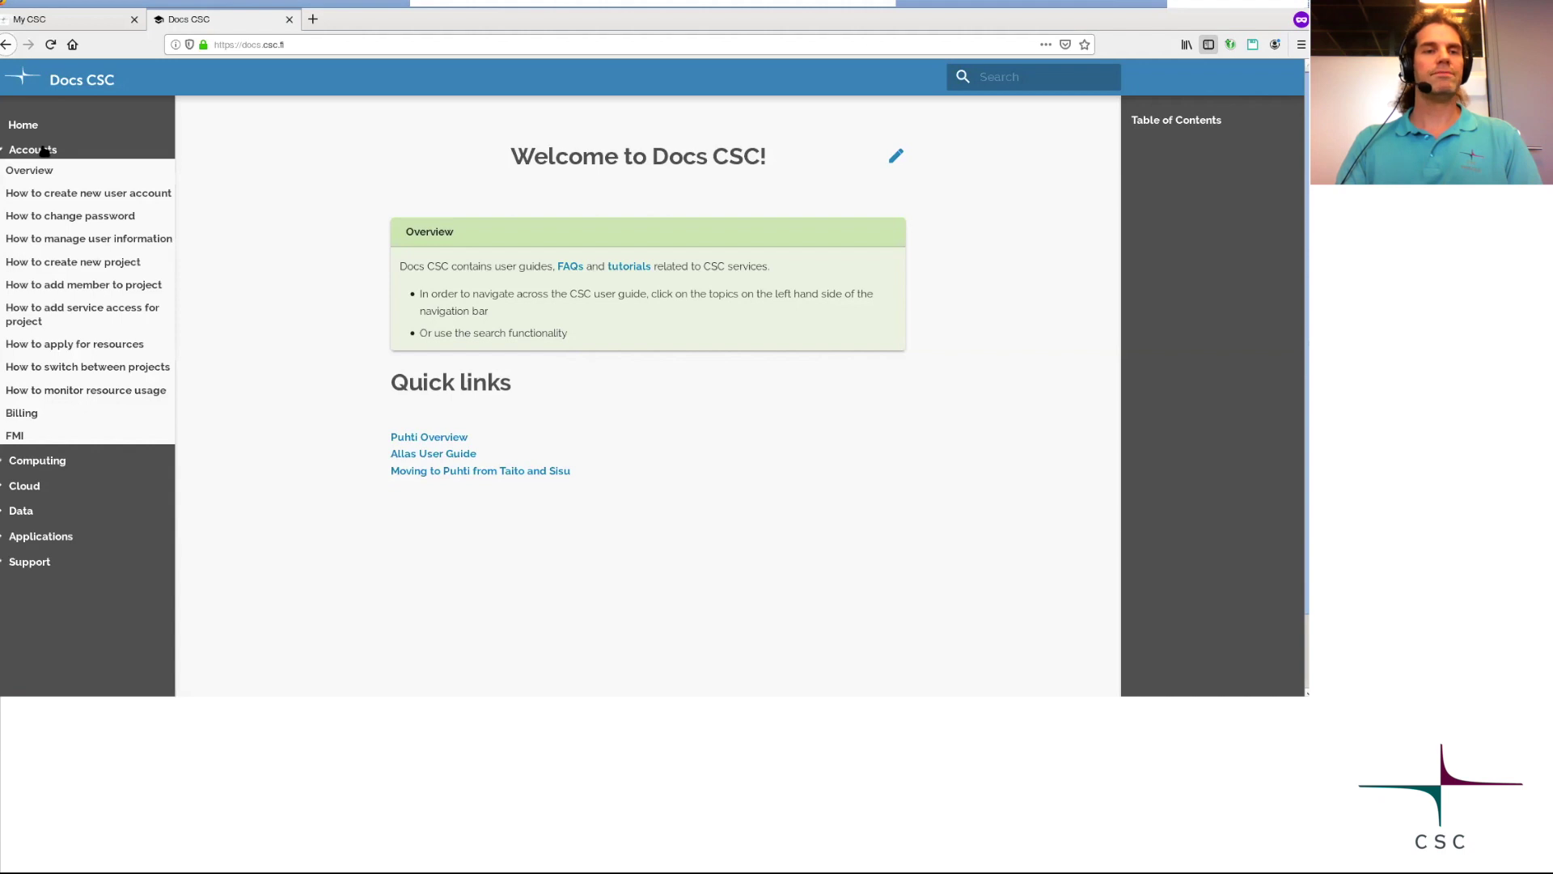
Load the Accounts Overview guide in Docs CSC, then return to the My CSC tab.
{"action": "left_click", "coordinate": [33, 172]}
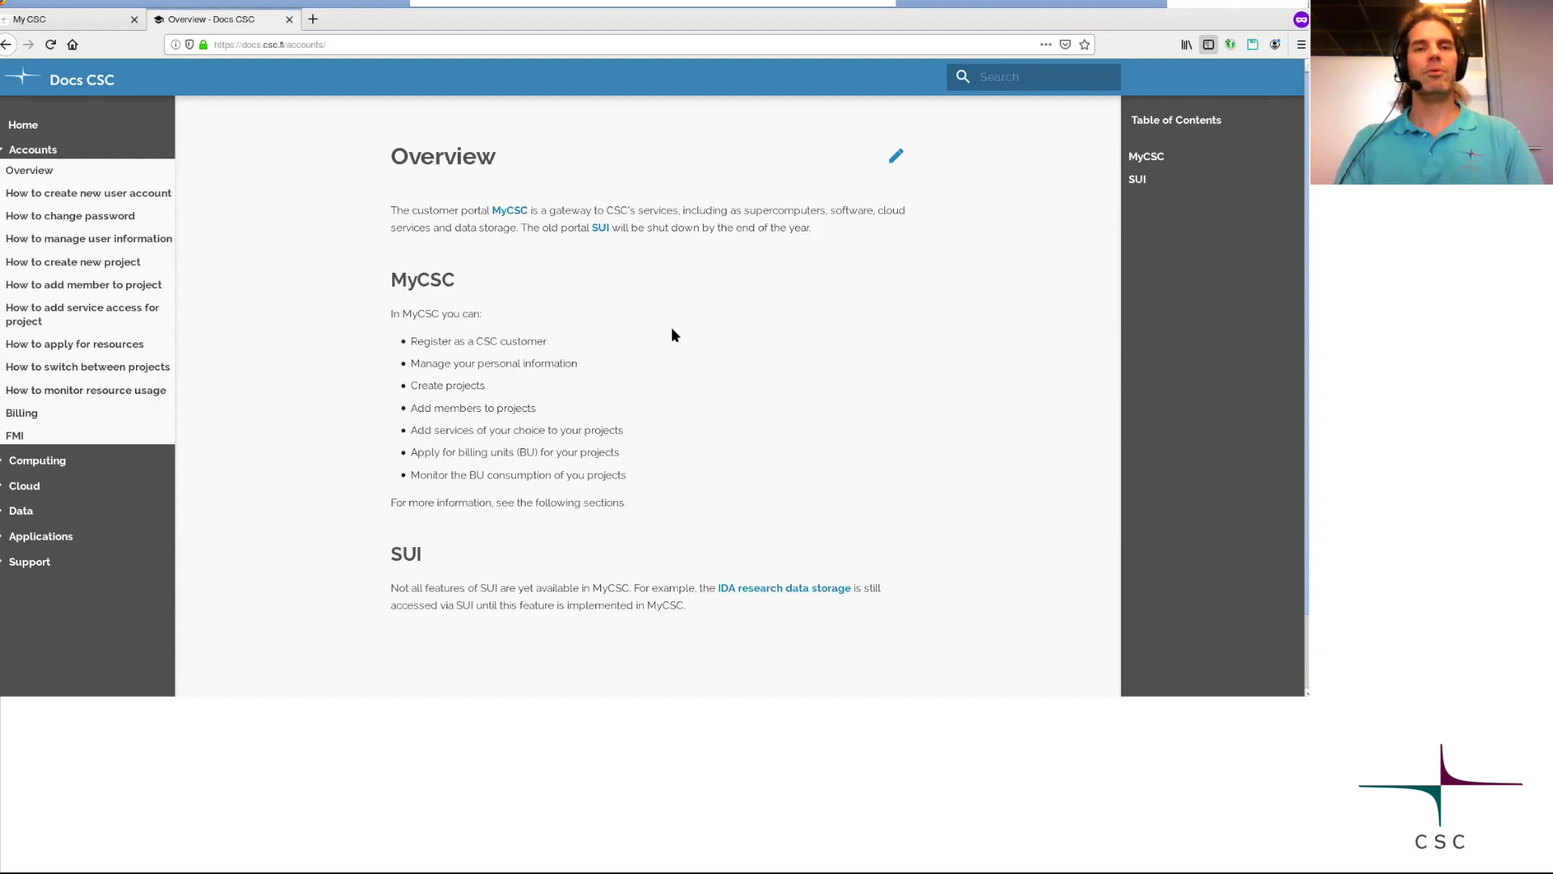
{"action": "left_click", "coordinate": [88, 23]}
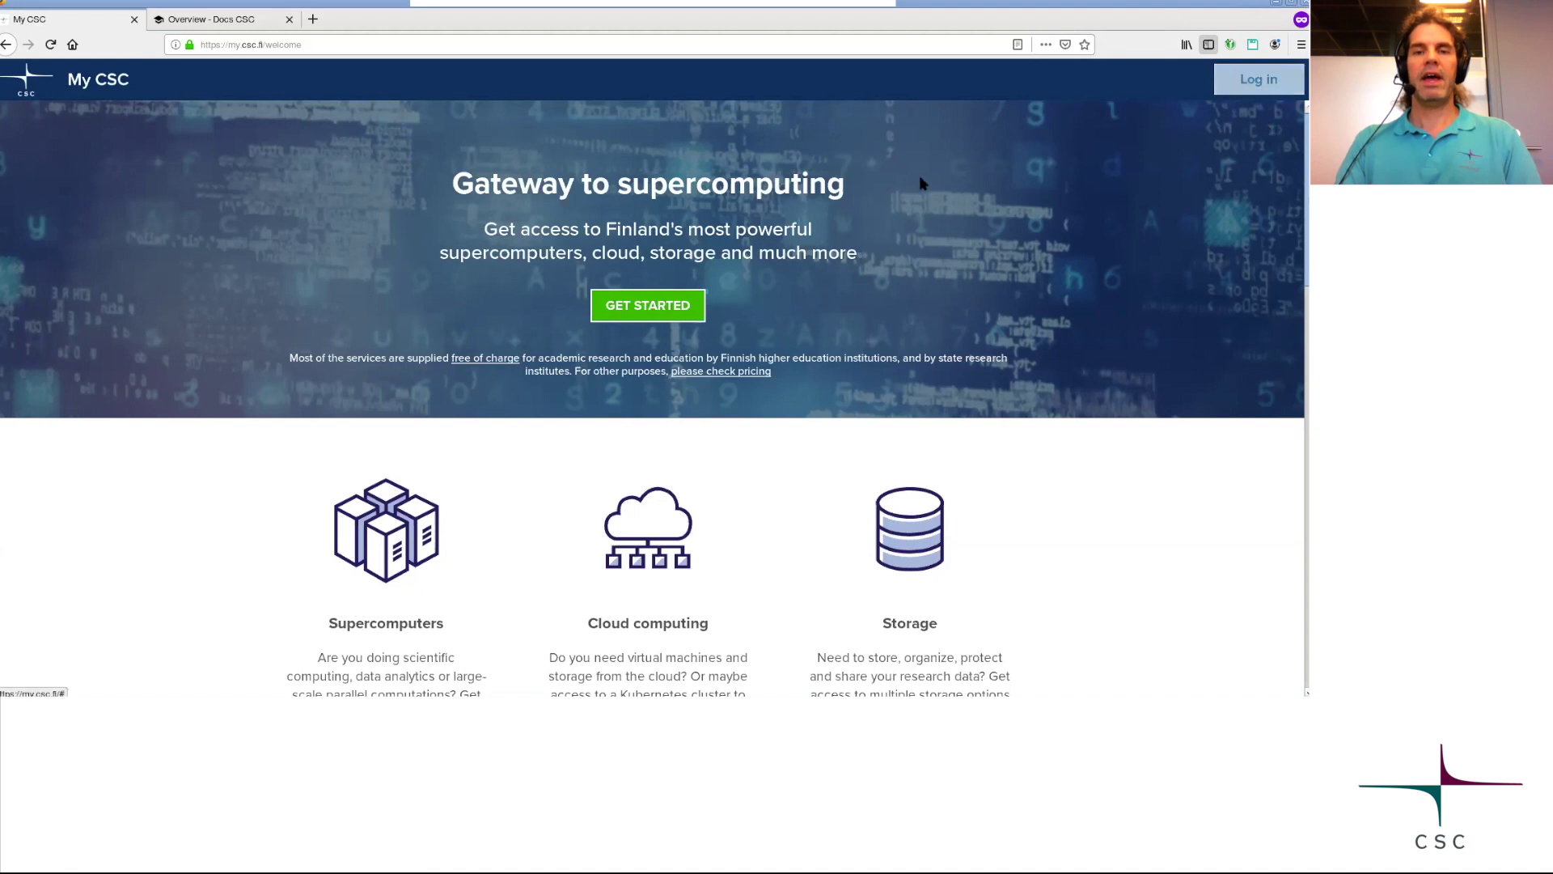
Reach sign-in via Haka with CSC - IT Center for Science Ltd., autofilling saved credentials.
{"action": "left_click", "coordinate": [655, 306]}
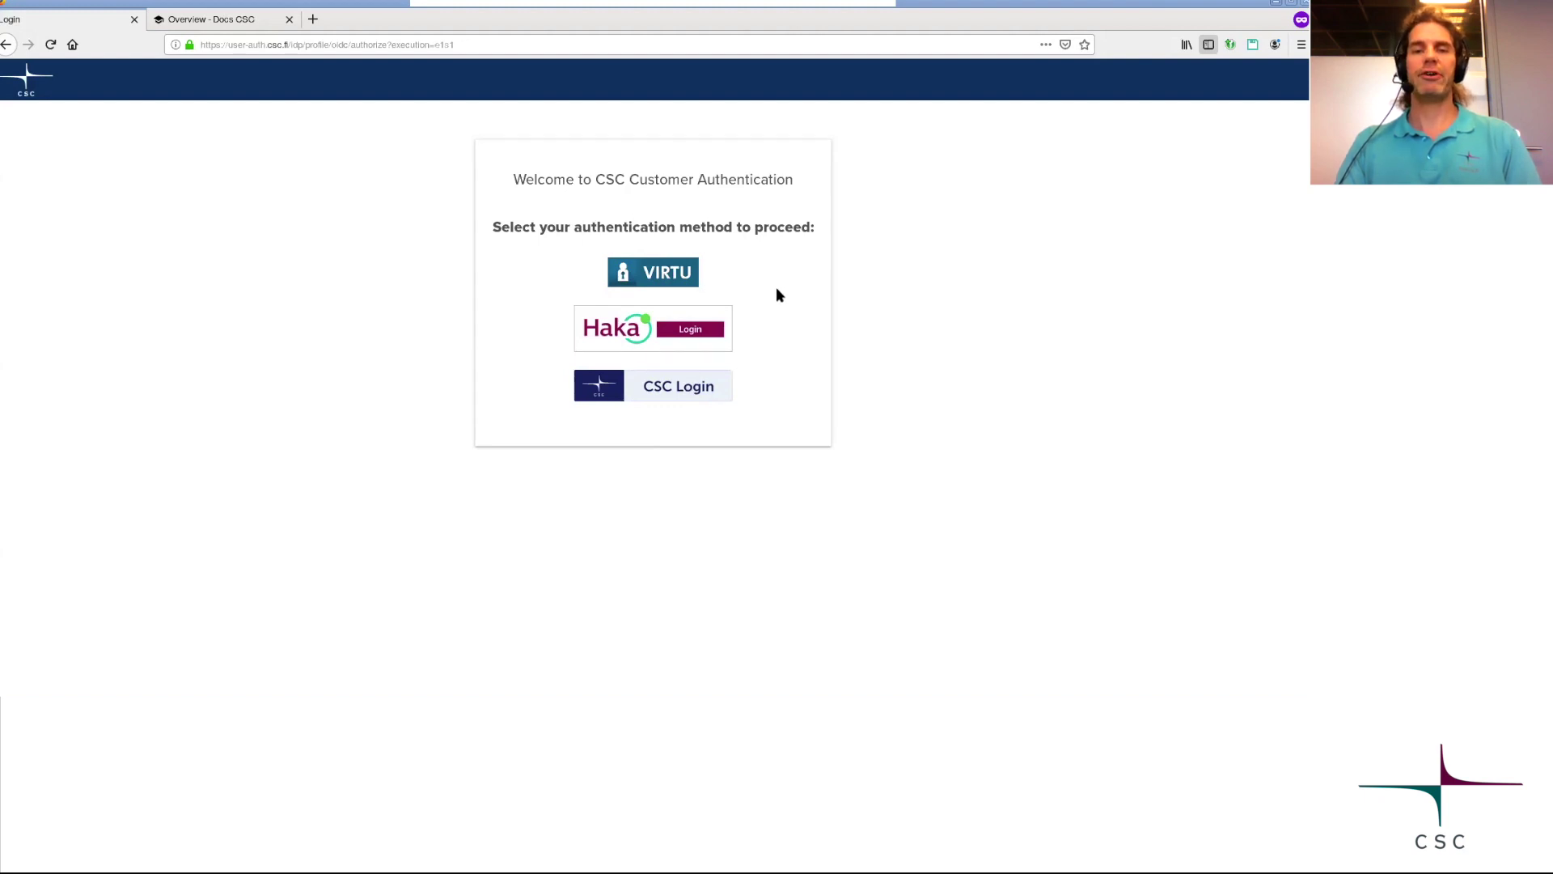
{"action": "left_click", "coordinate": [673, 334]}
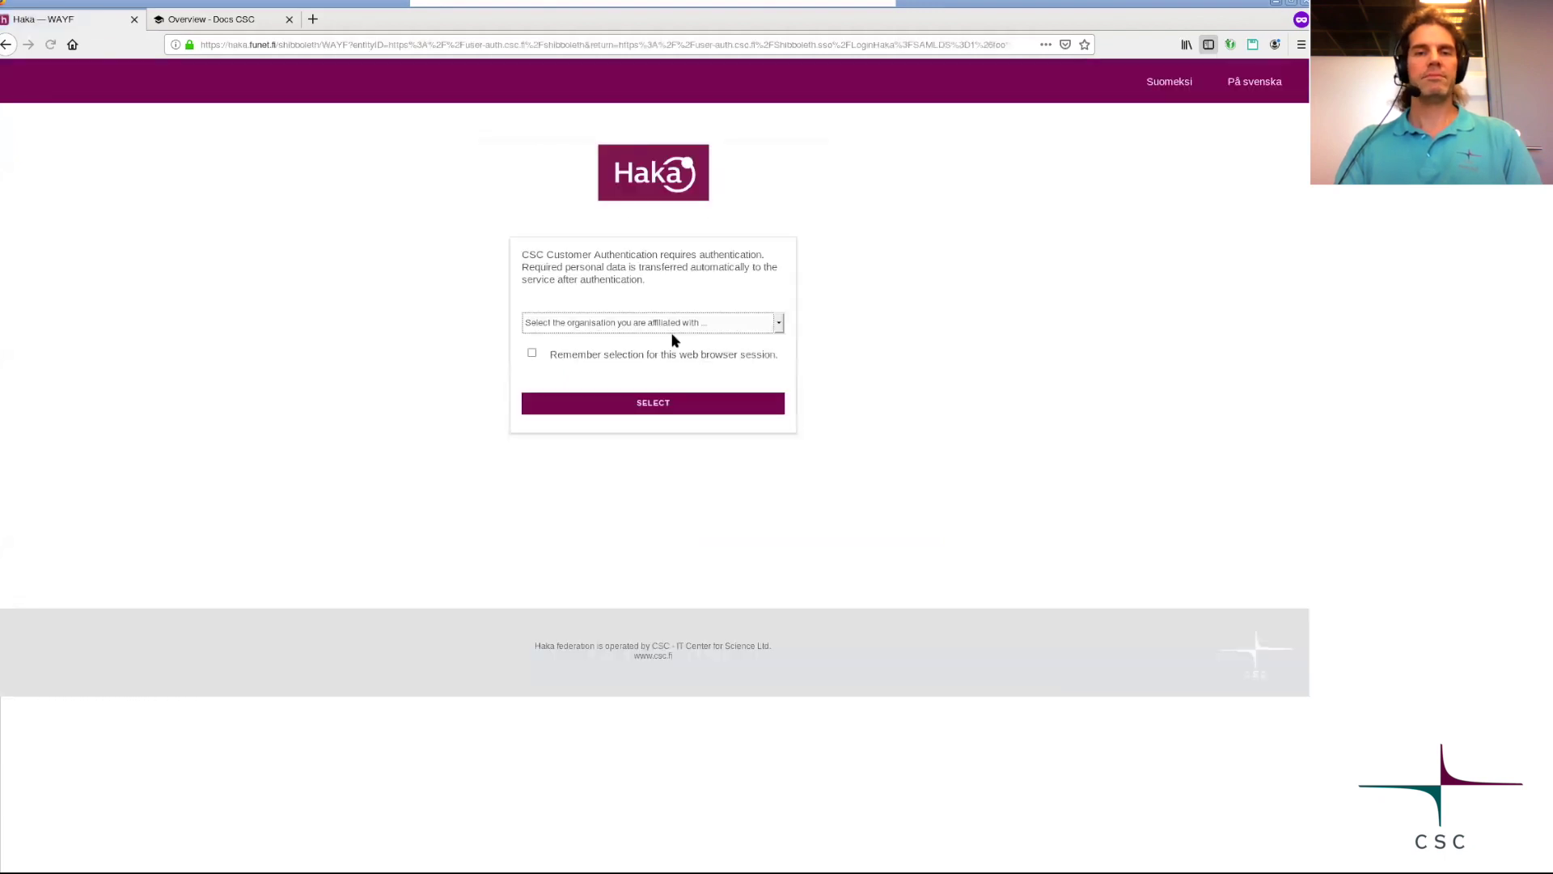
{"action": "left_click", "coordinate": [672, 322]}
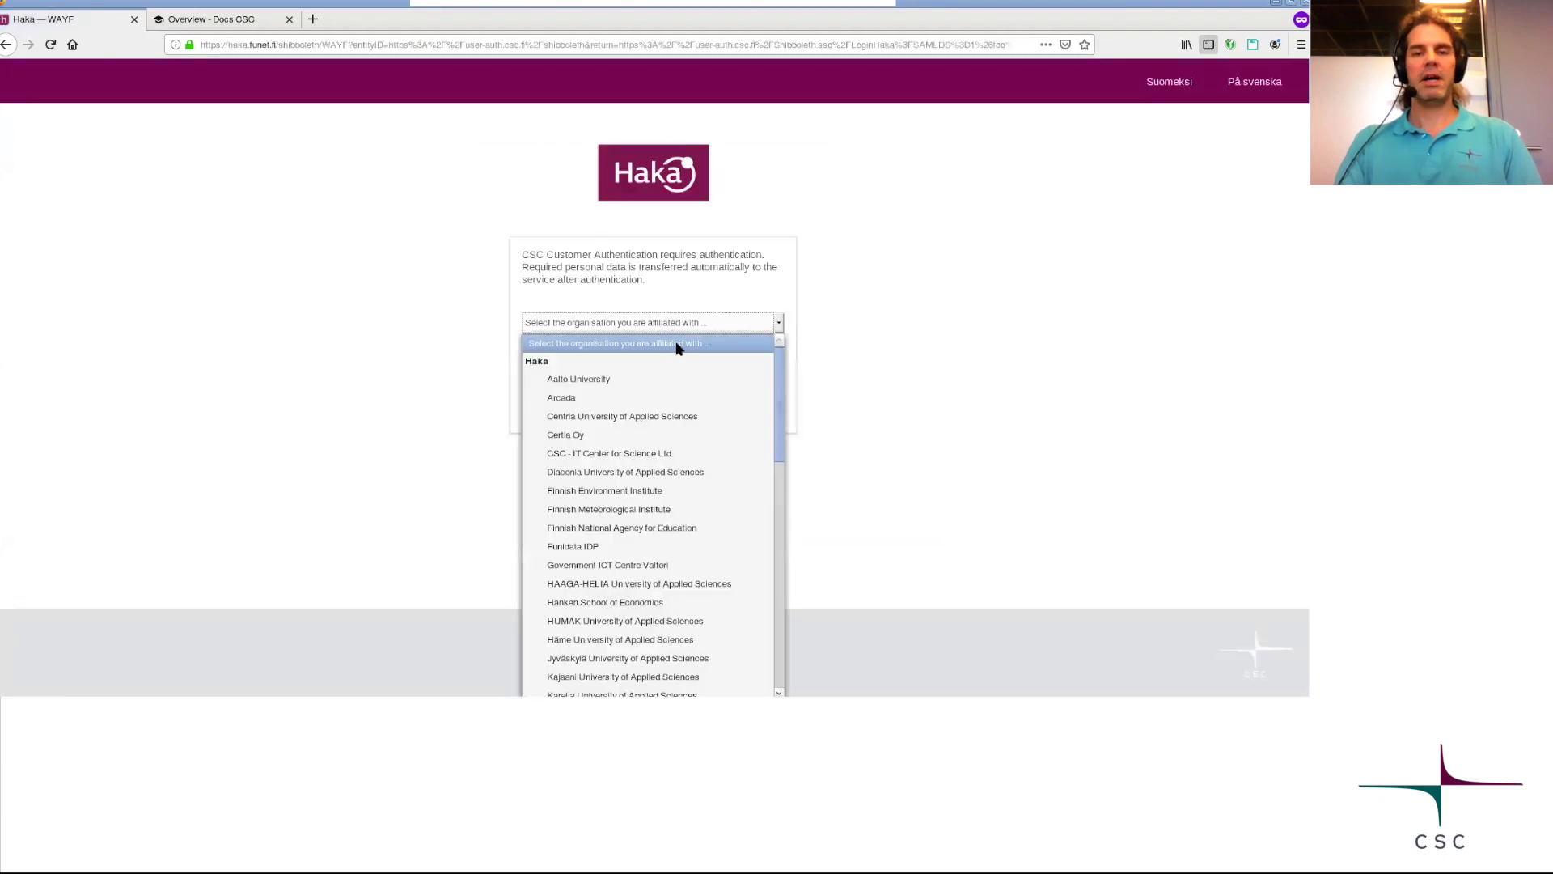
{"action": "left_click", "coordinate": [635, 454]}
{"action": "left_click", "coordinate": [650, 405]}
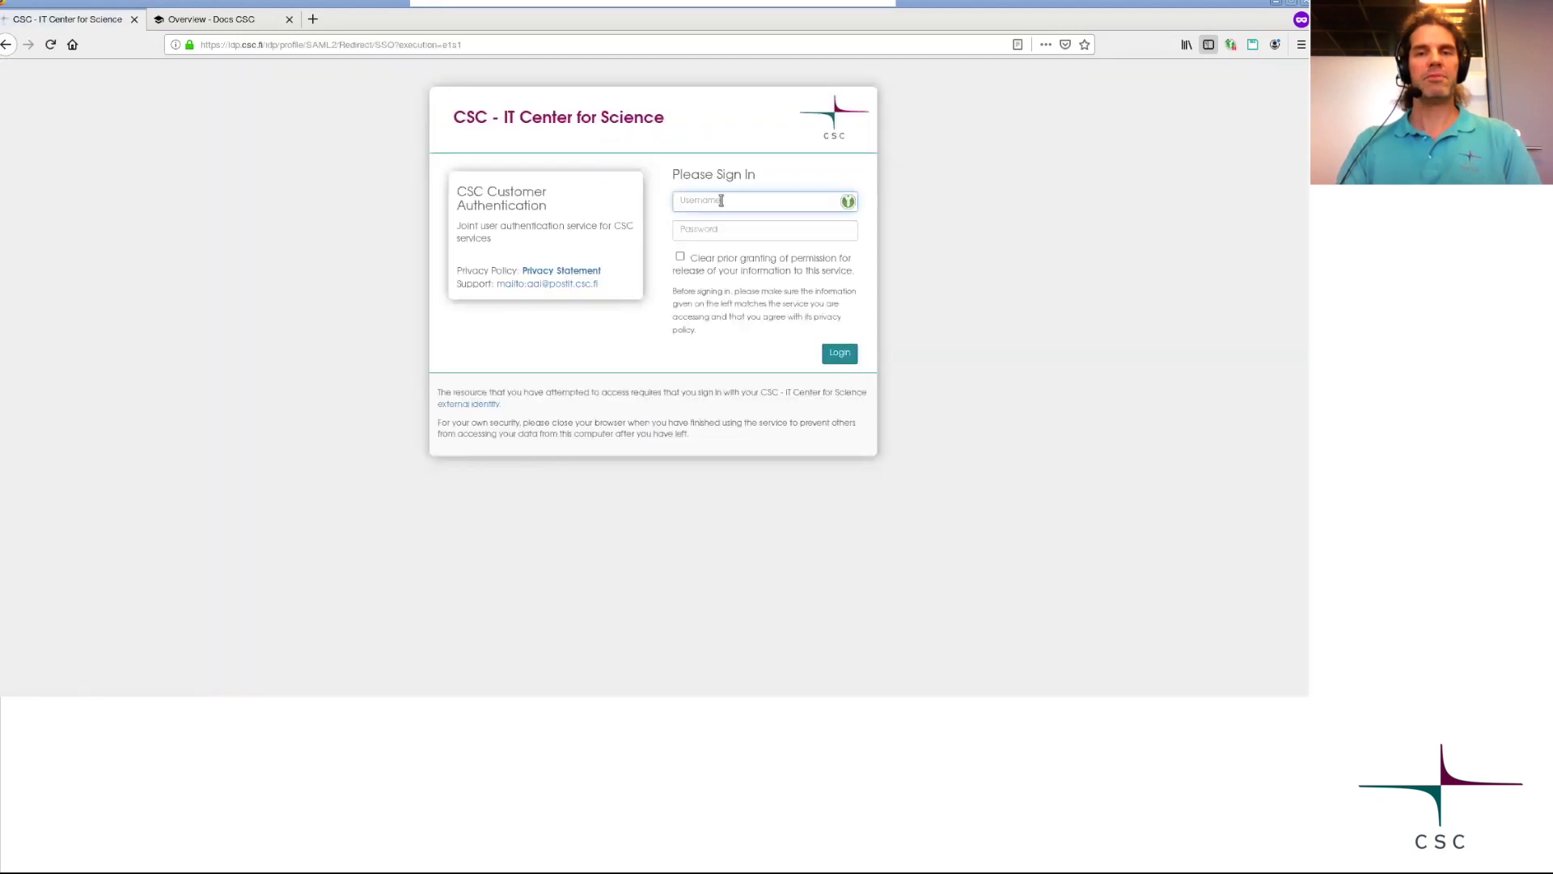
{"action": "left_click", "coordinate": [721, 204]}
{"action": "left_click", "coordinate": [720, 220]}
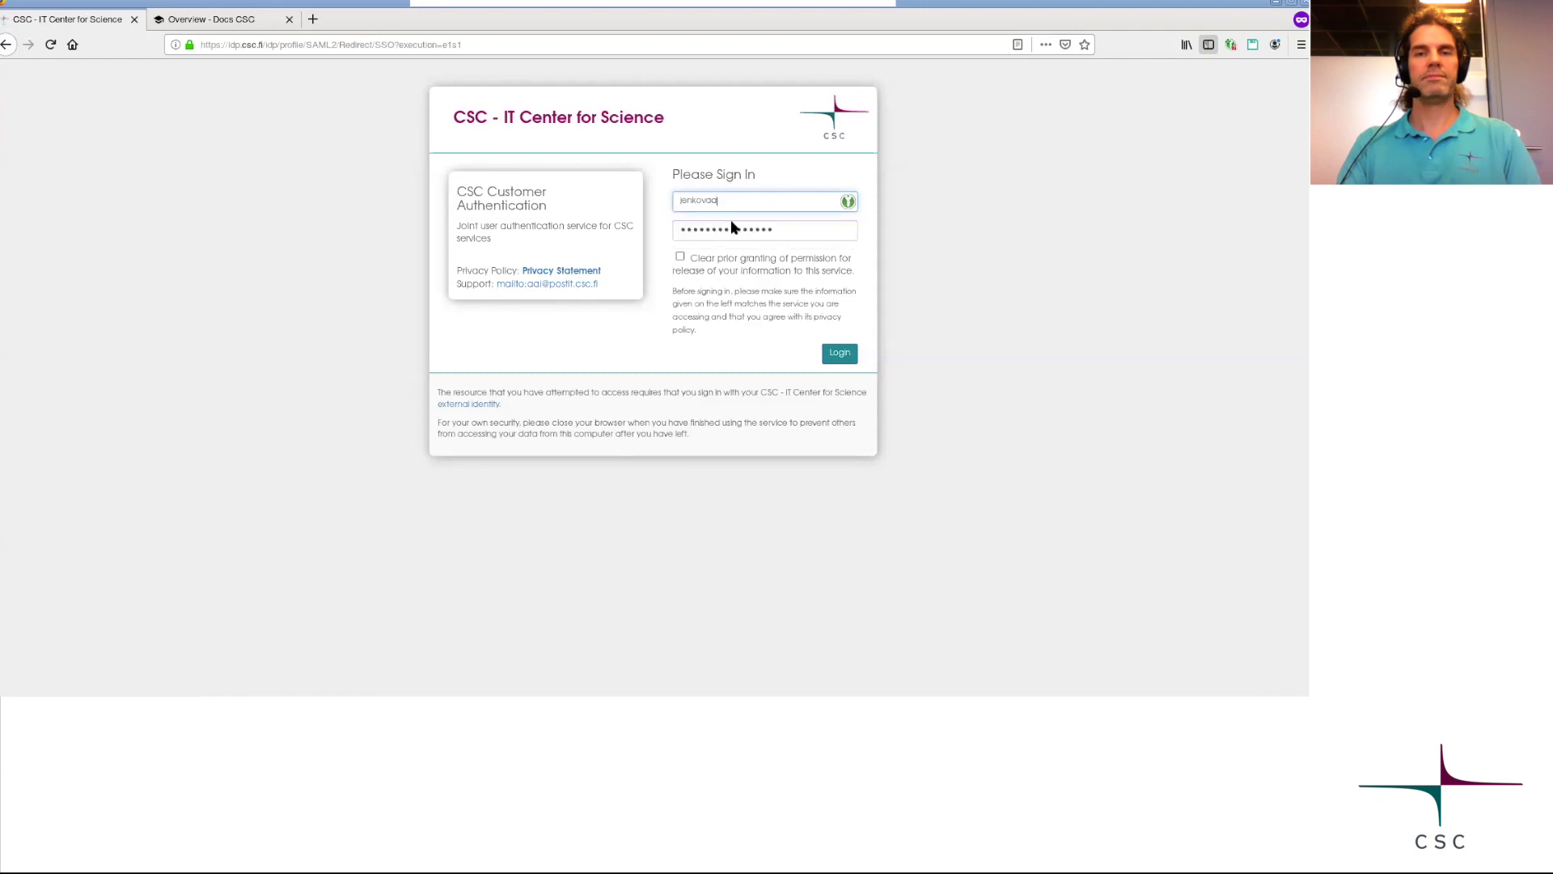
Log in, review the Dashboard's HPC support billing and usage chart, then go to My Projects.
{"action": "left_click", "coordinate": [837, 353]}
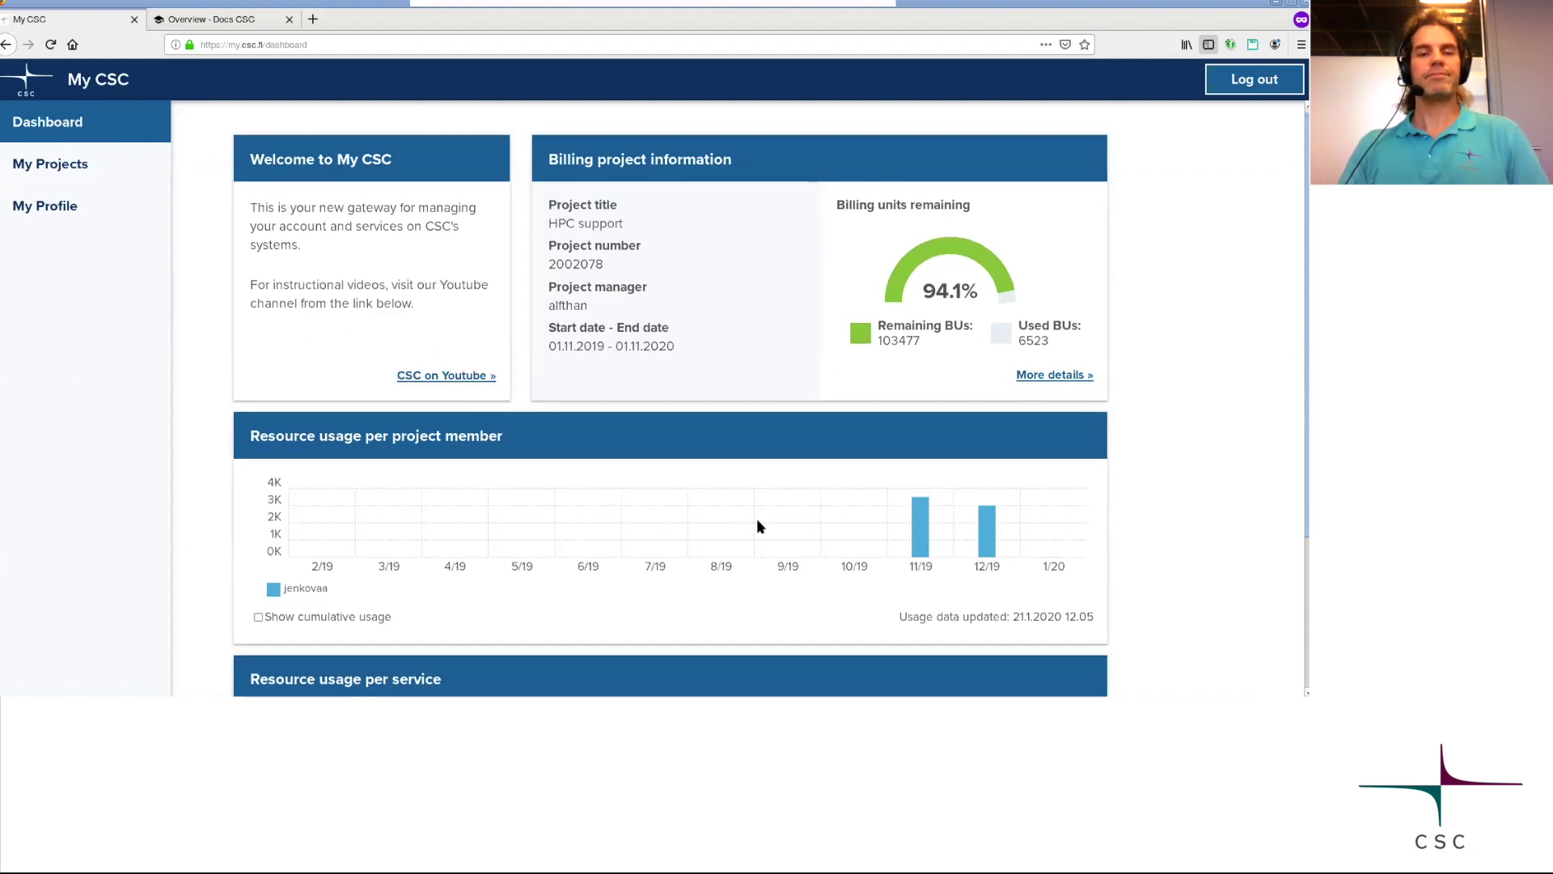
{"action": "scroll", "coordinate": [757, 525], "scroll_direction": "down", "scroll_amount": 3}
{"action": "scroll", "coordinate": [748, 474], "scroll_direction": "up", "scroll_amount": 3}
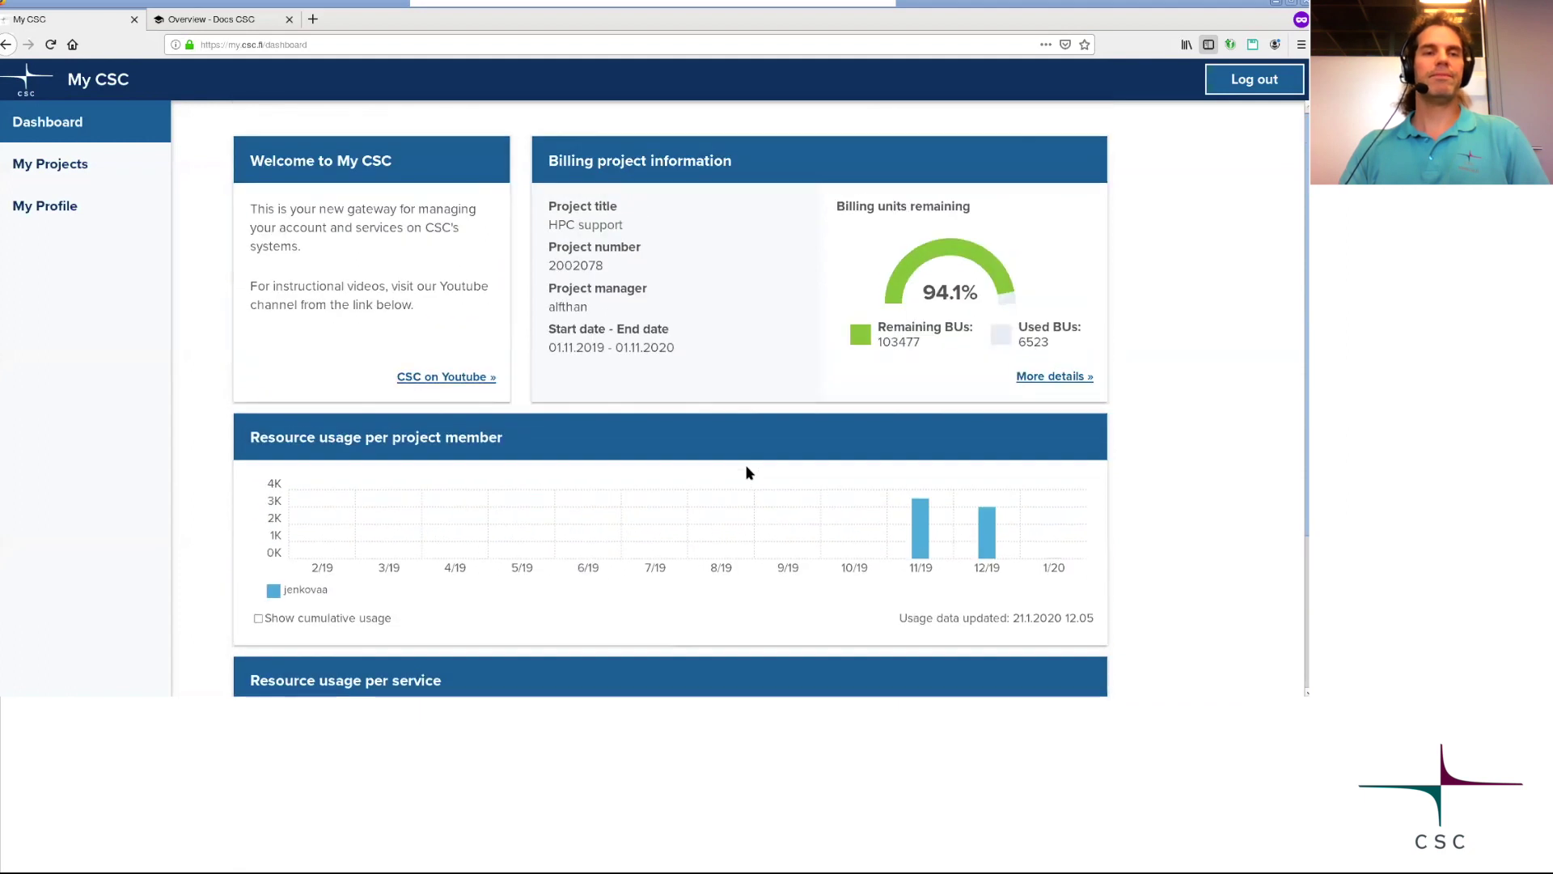
{"action": "left_click", "coordinate": [64, 166]}
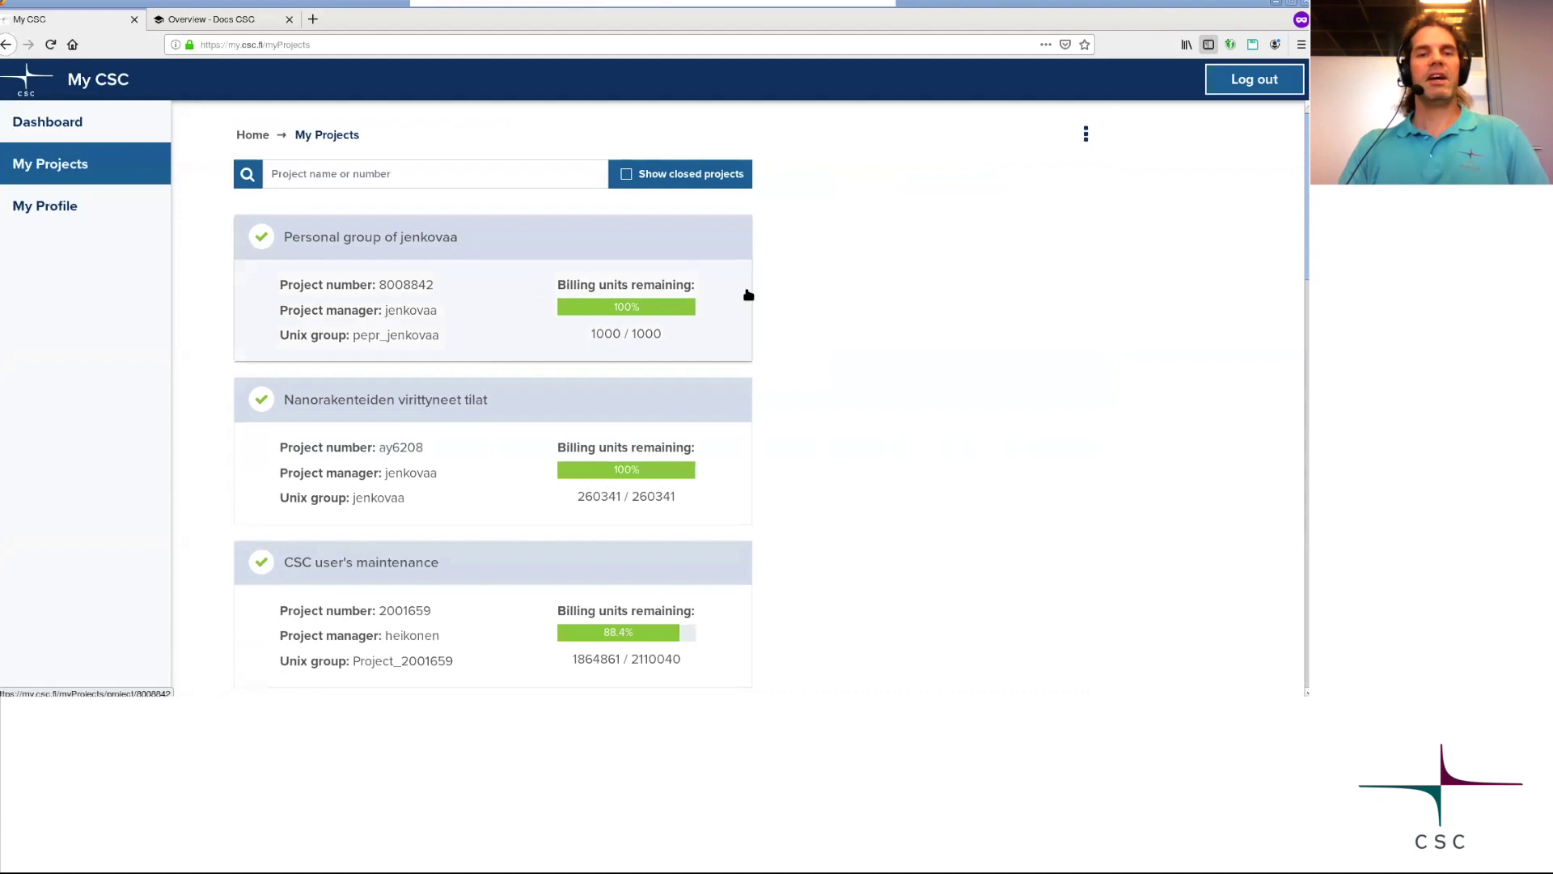
Browse My Projects, view the VASP user group project details, then go to My Profile.
{"action": "scroll", "coordinate": [813, 301], "scroll_direction": "down", "scroll_amount": 5}
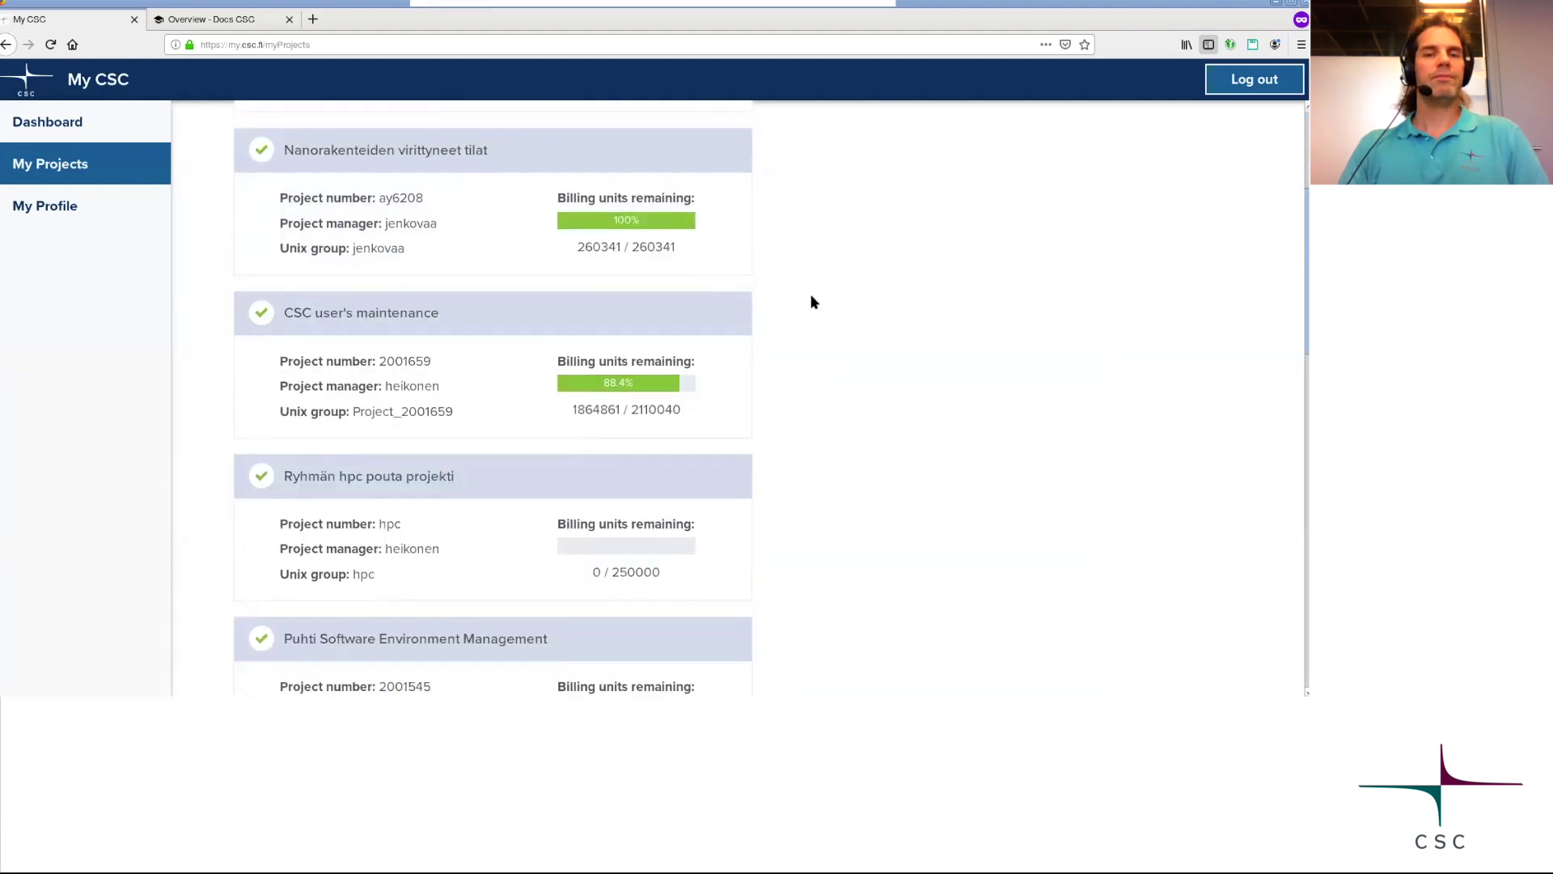
{"action": "scroll", "coordinate": [813, 302], "scroll_direction": "down", "scroll_amount": 5}
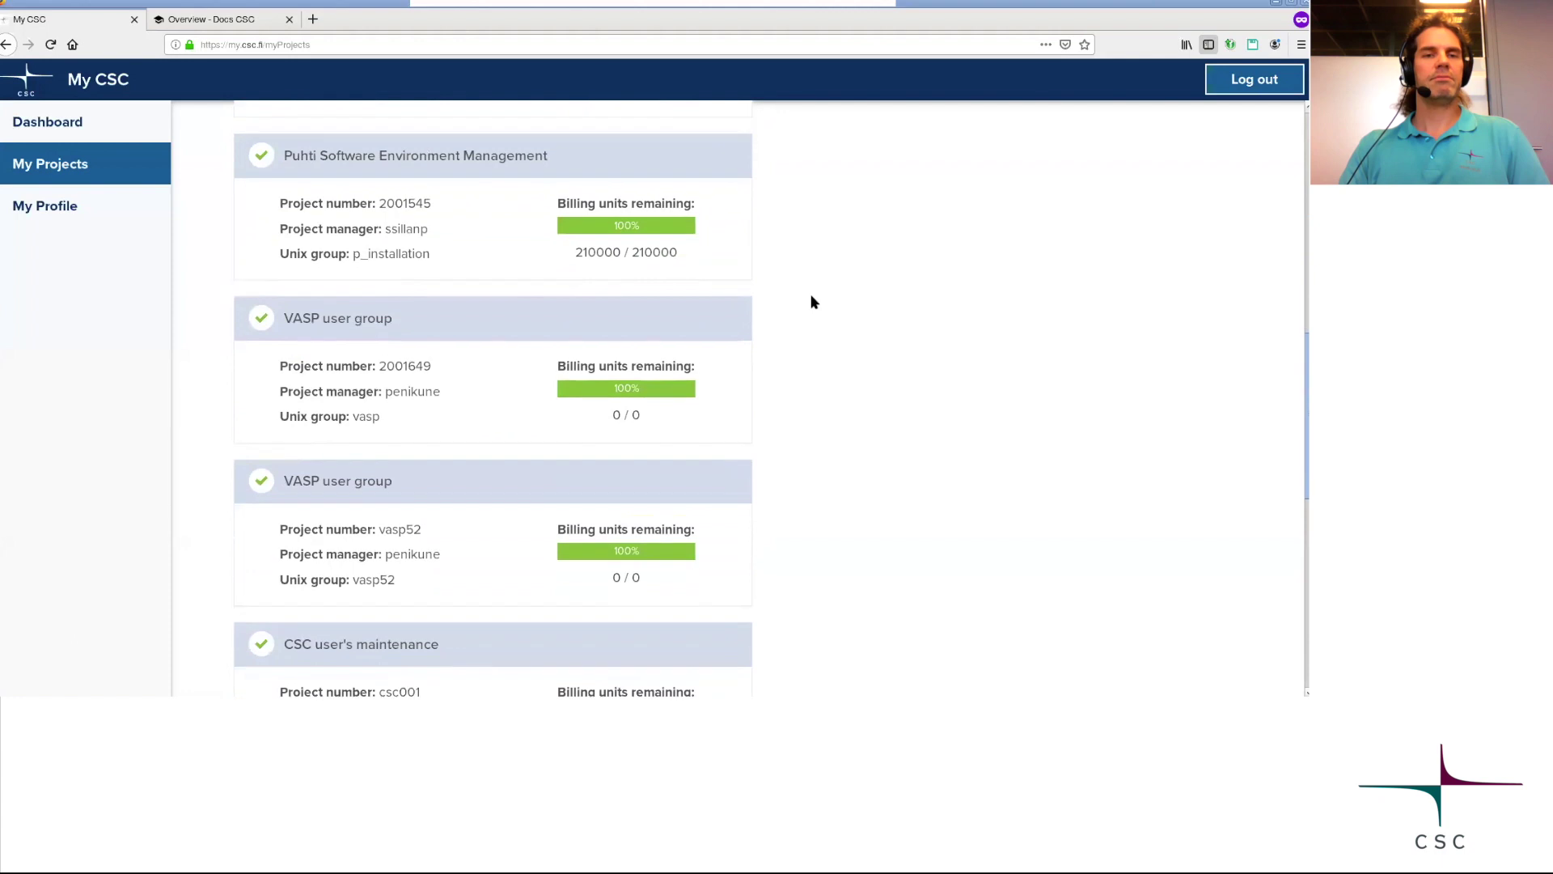
{"action": "scroll", "coordinate": [813, 302], "scroll_direction": "up", "scroll_amount": 6}
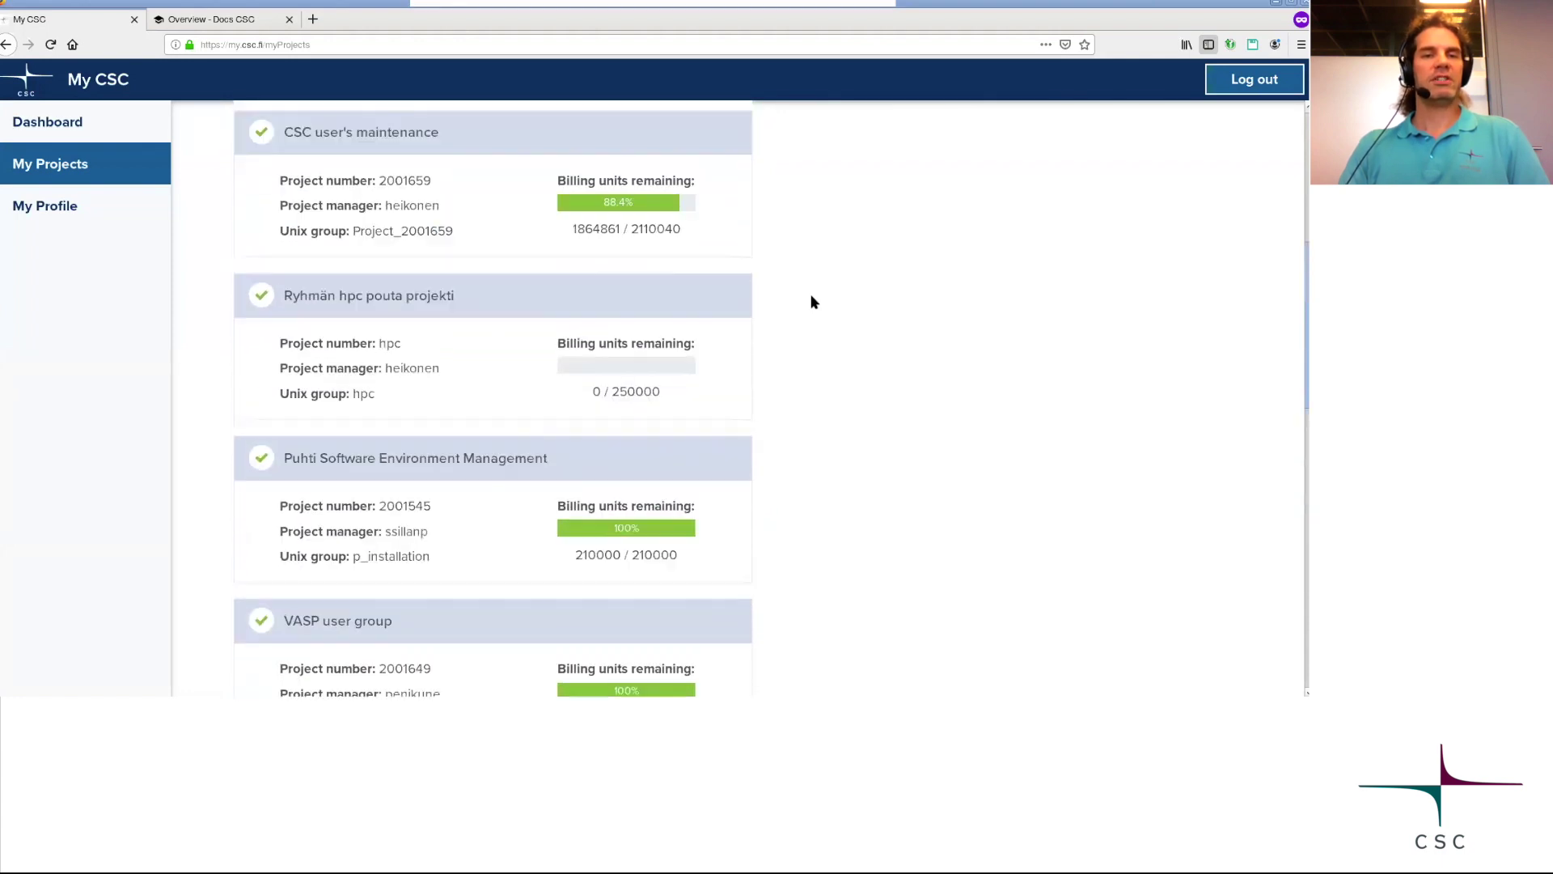
{"action": "scroll", "coordinate": [813, 302], "scroll_direction": "down", "scroll_amount": 2}
{"action": "scroll", "coordinate": [813, 302], "scroll_direction": "down", "scroll_amount": 2}
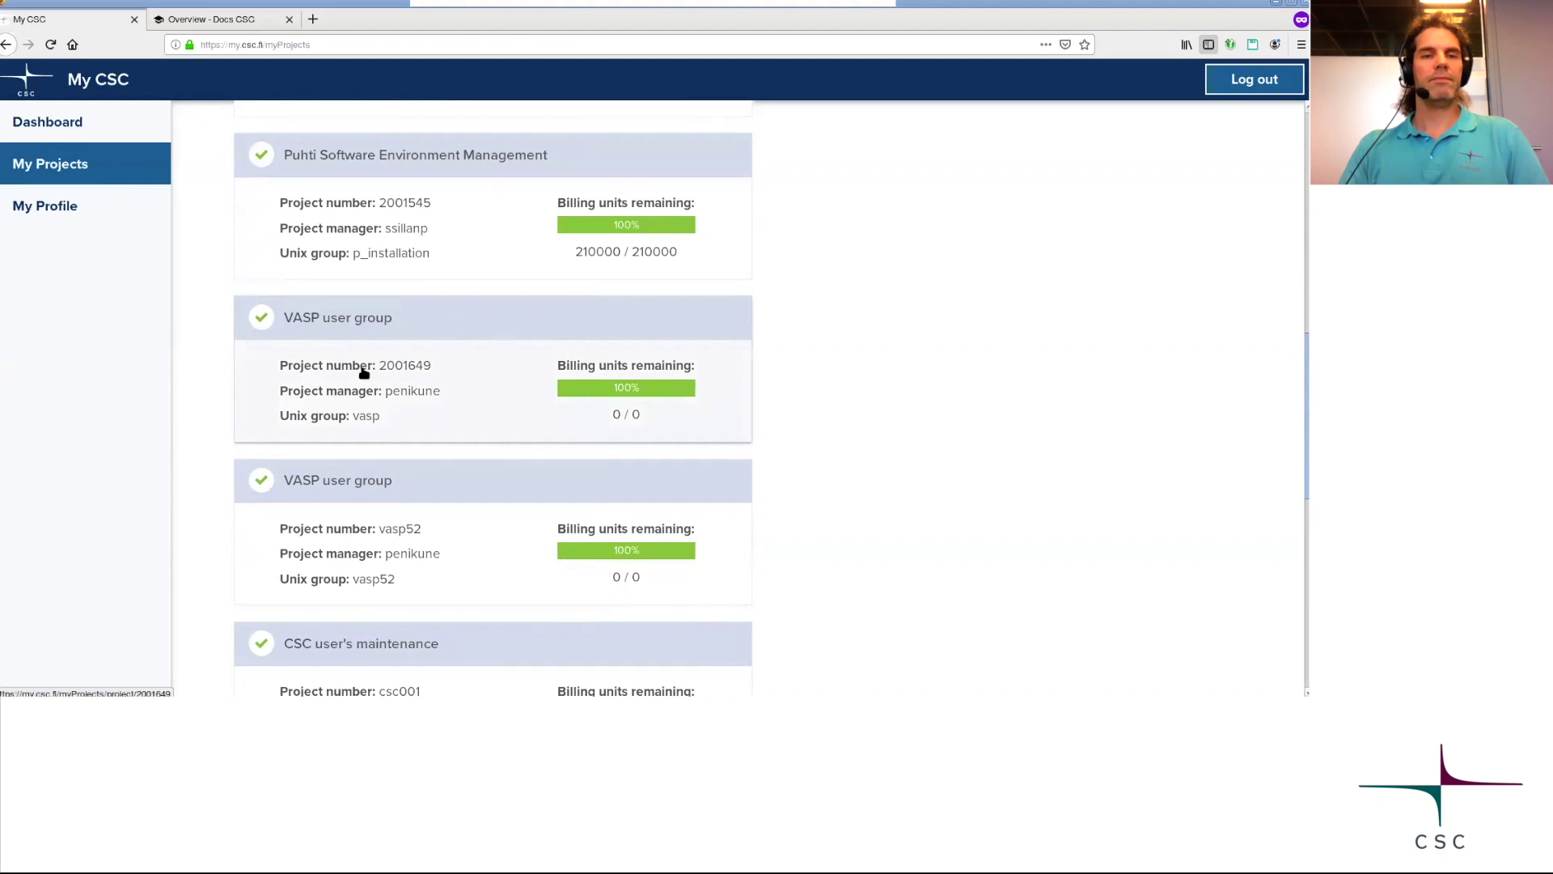
{"action": "left_click", "coordinate": [364, 373]}
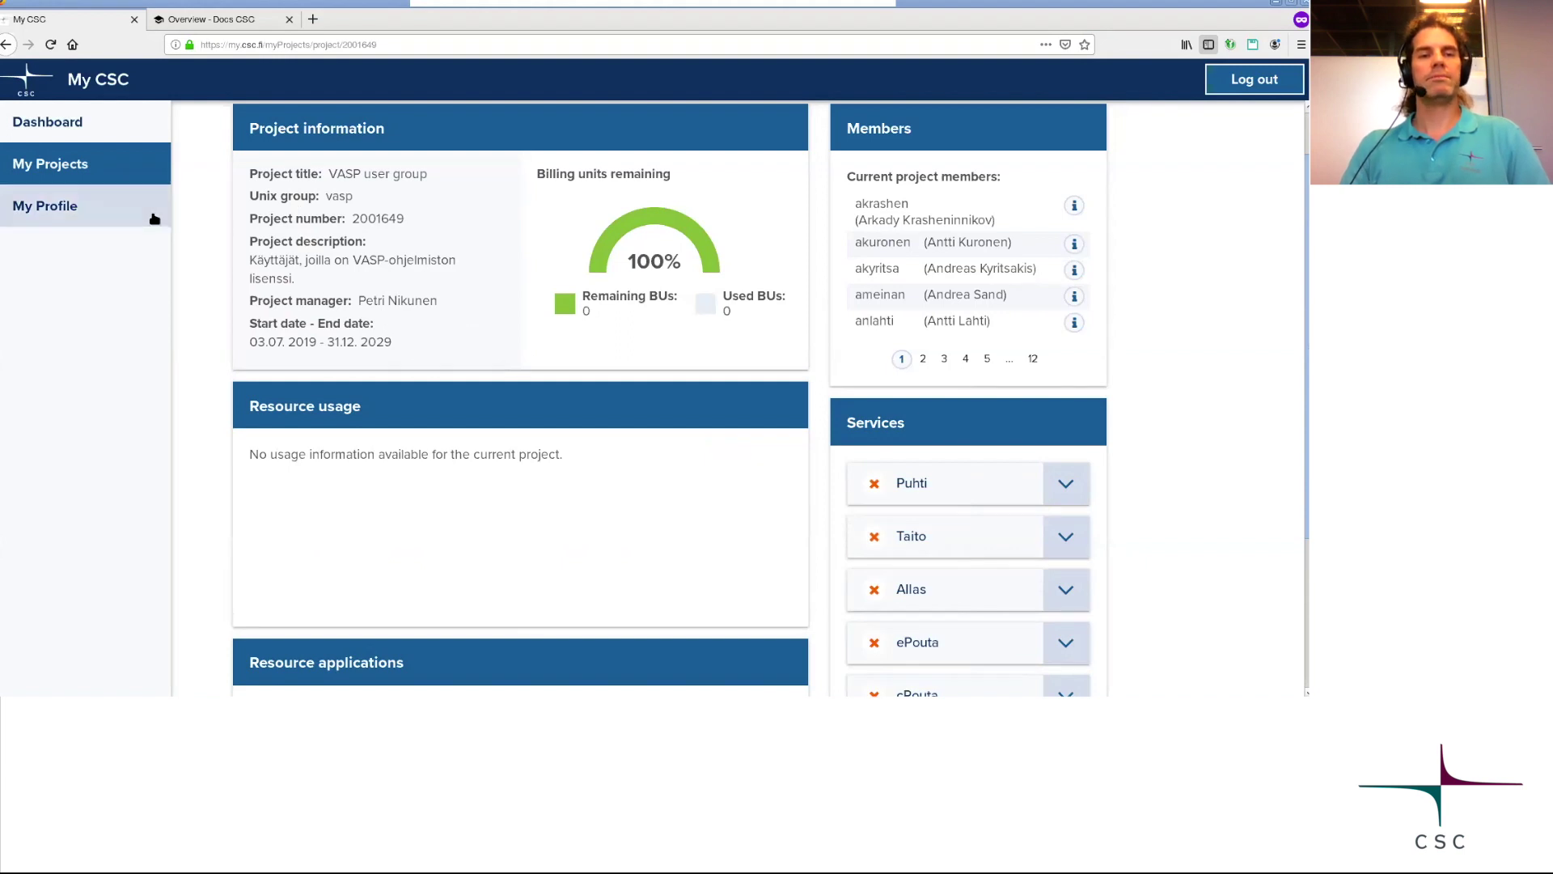
{"action": "left_click", "coordinate": [71, 208]}
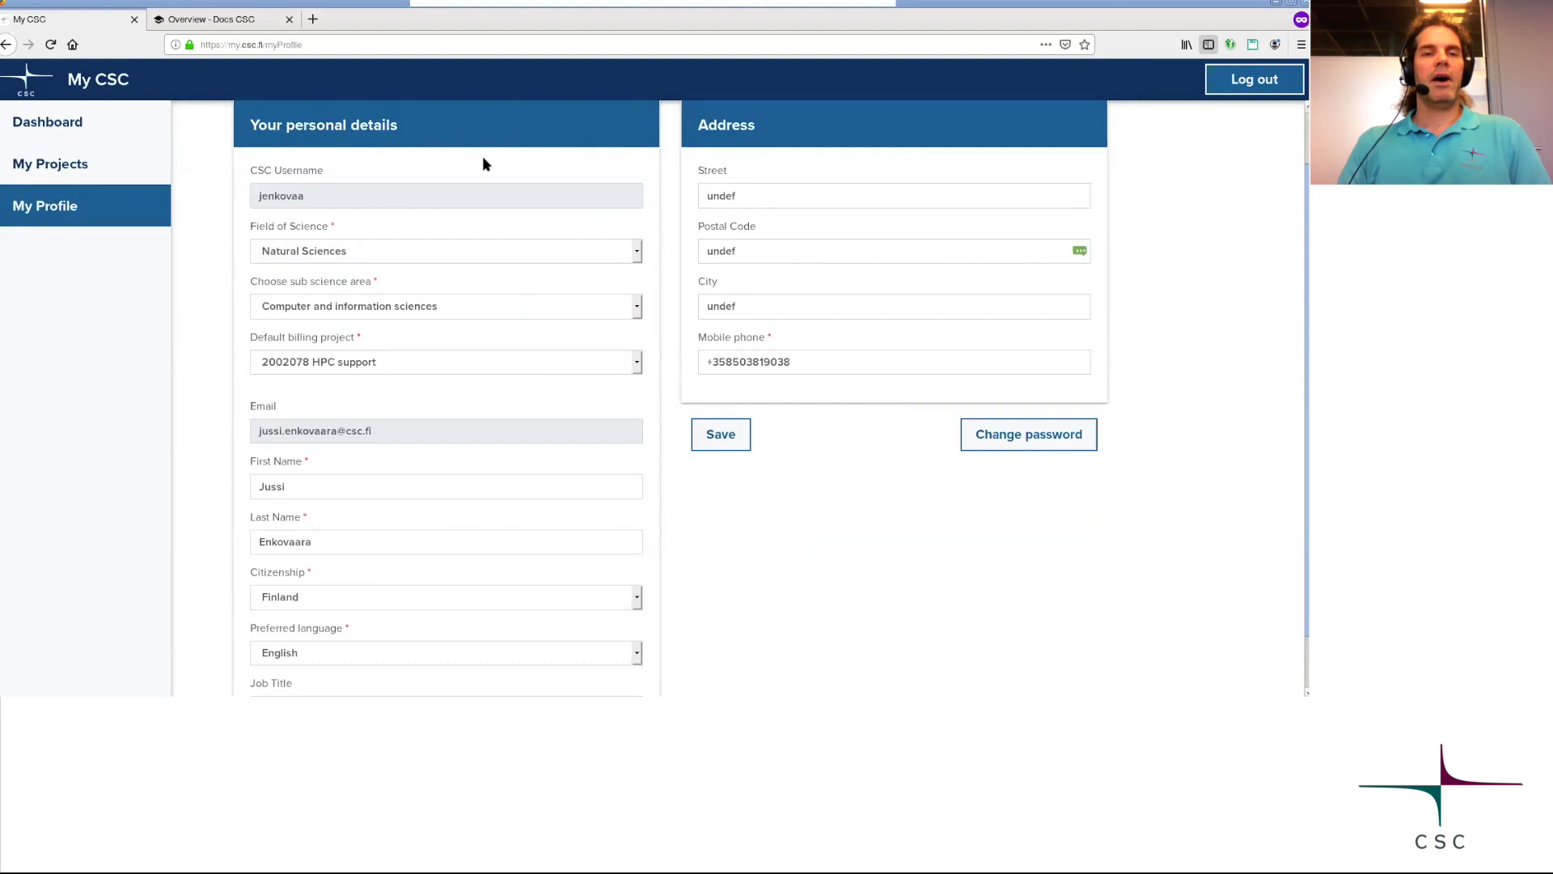
Review the profile details and default billing project list, keeping 2002078 HPC support.
{"action": "scroll", "coordinate": [486, 277], "scroll_direction": "up", "scroll_amount": 1}
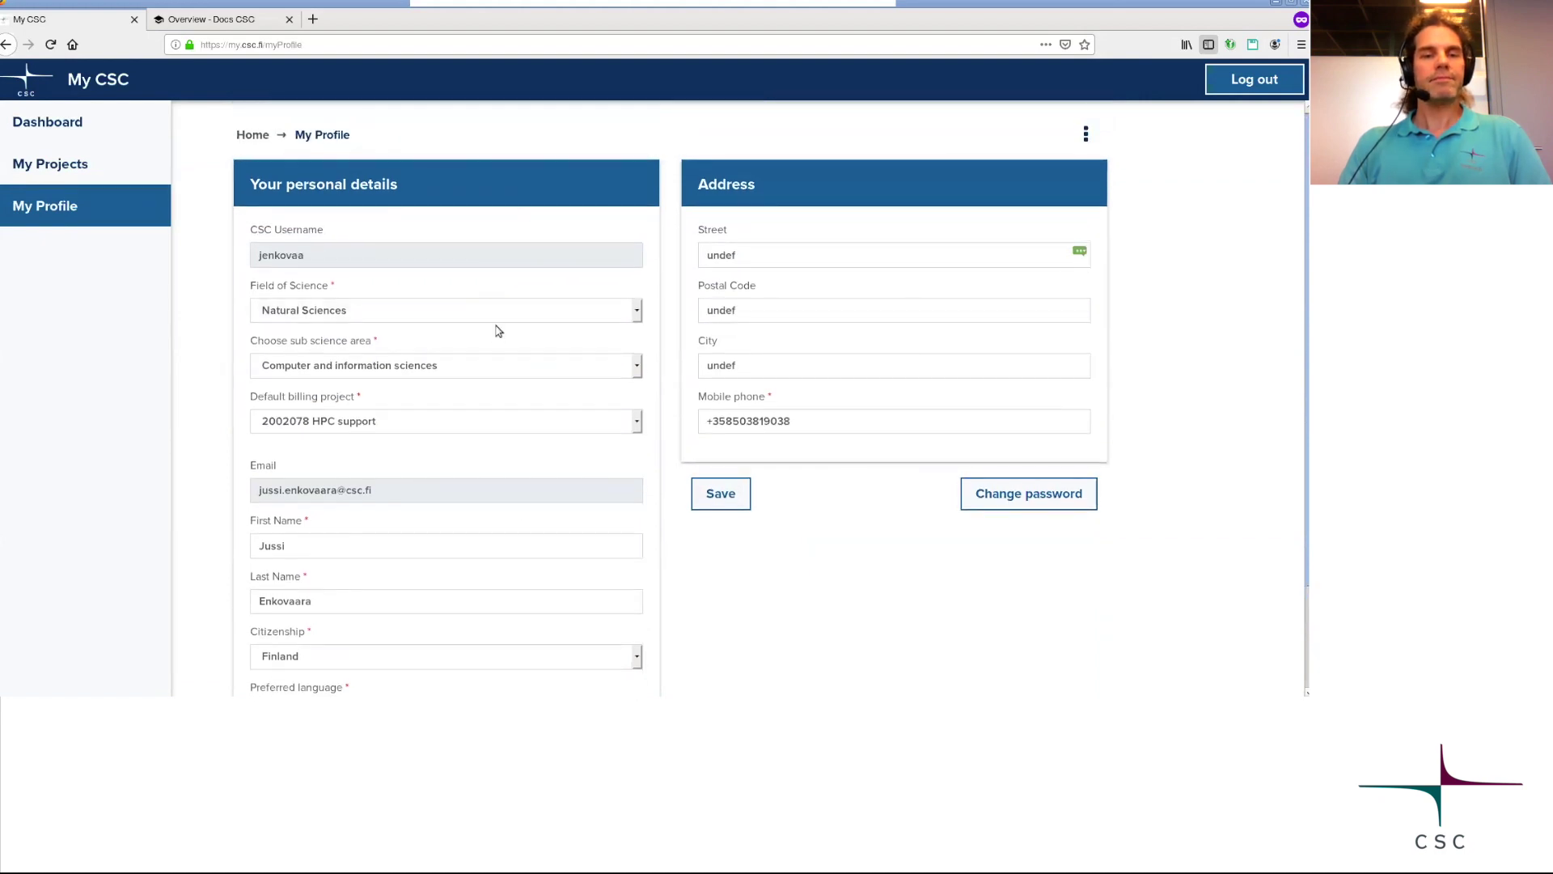
{"action": "scroll", "coordinate": [496, 330], "scroll_direction": "down", "scroll_amount": 2}
{"action": "scroll", "coordinate": [496, 335], "scroll_direction": "down", "scroll_amount": 1}
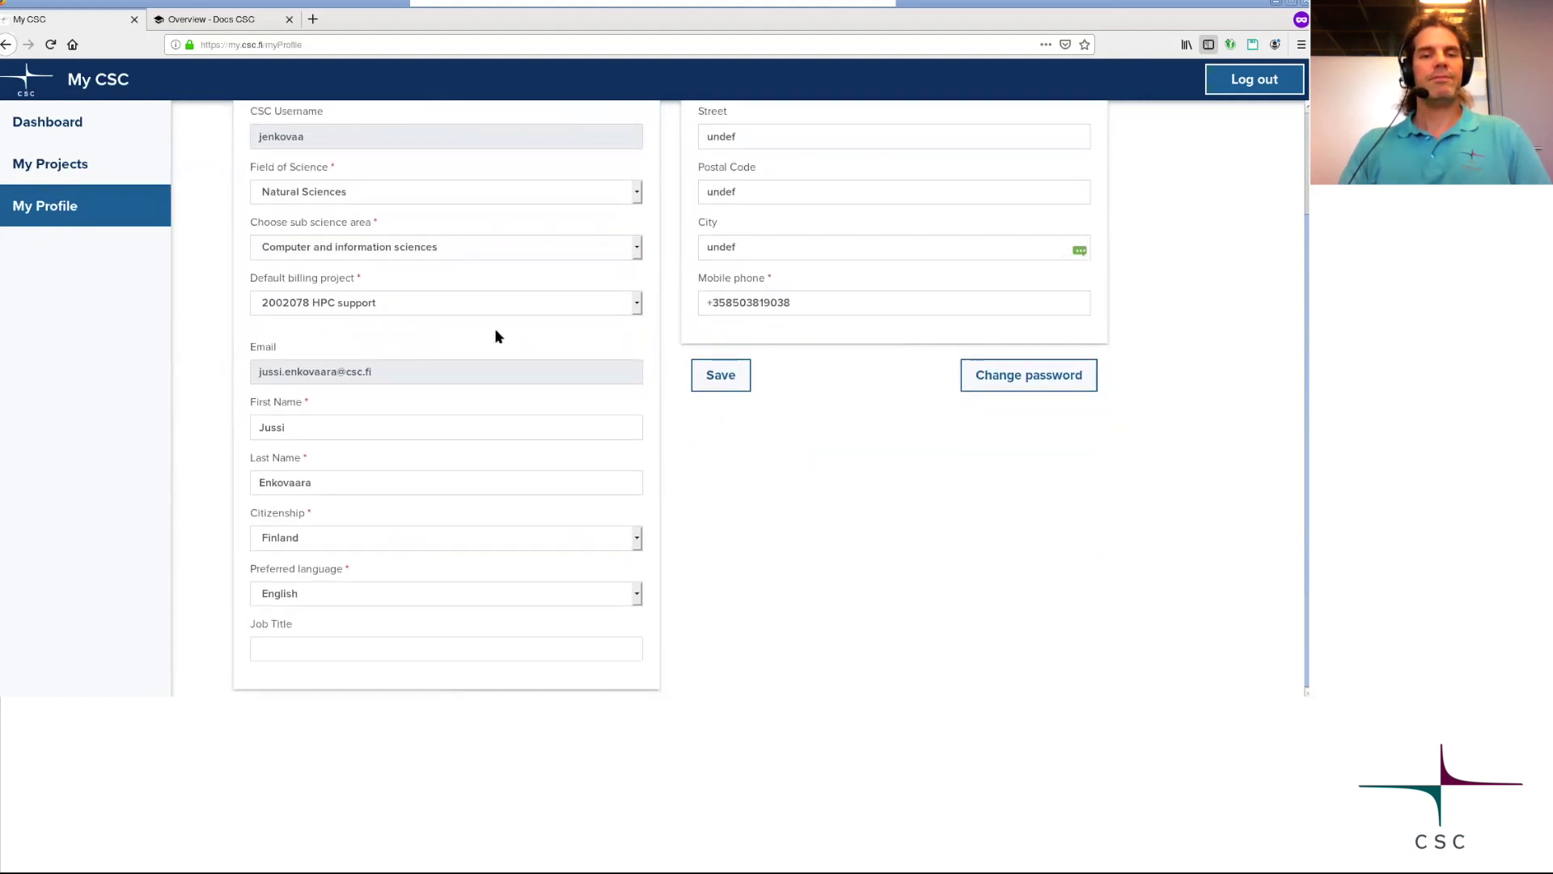
{"action": "scroll", "coordinate": [443, 519], "scroll_direction": "up", "scroll_amount": 3}
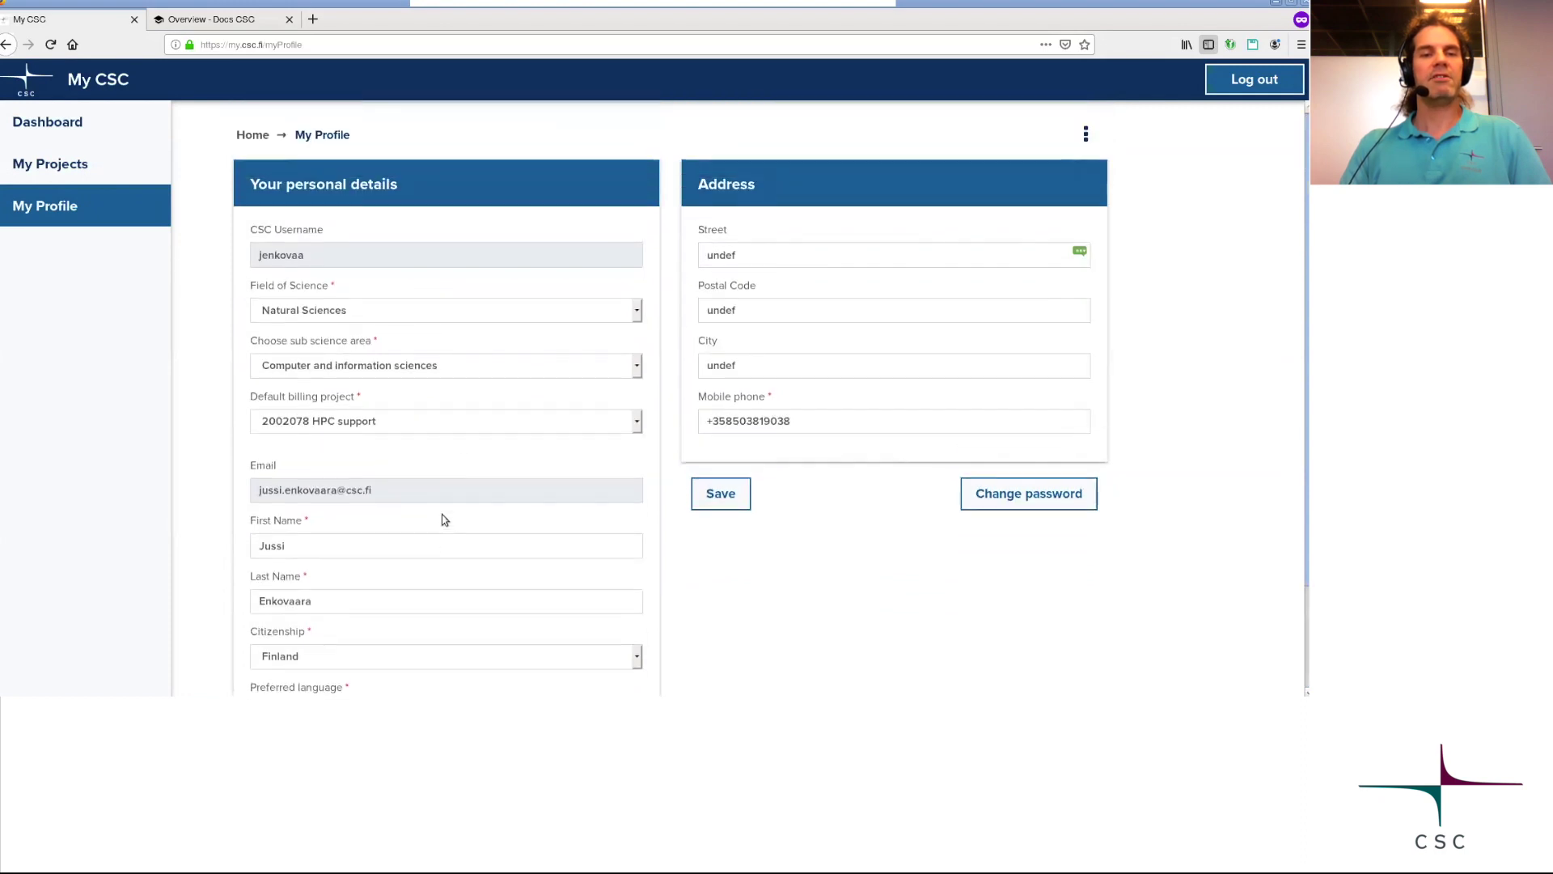
{"action": "left_click", "coordinate": [464, 427]}
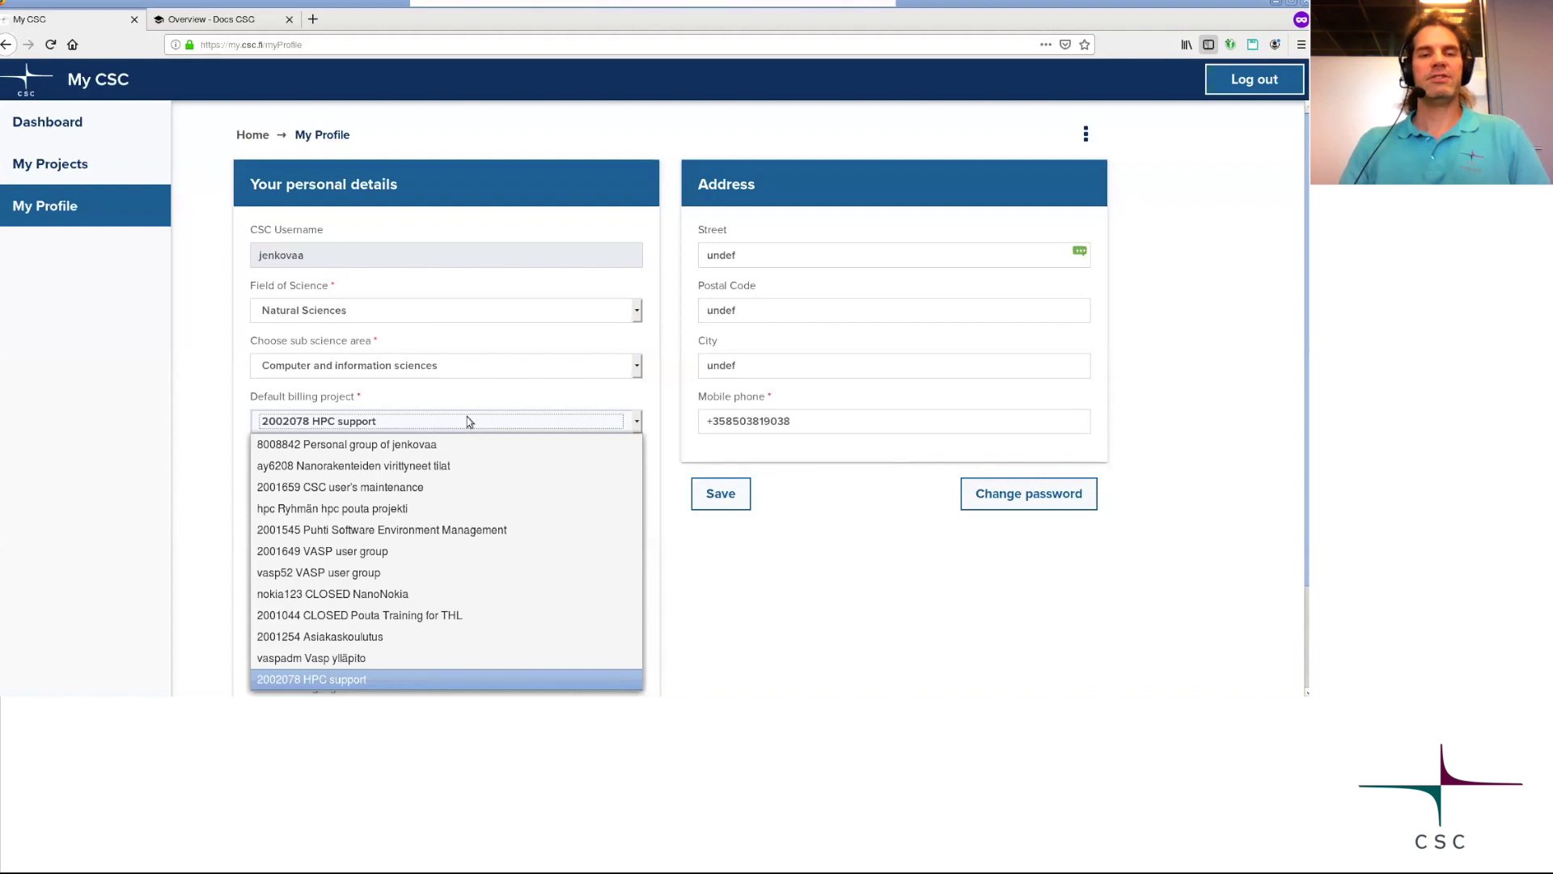
{"action": "left_click", "coordinate": [466, 396]}
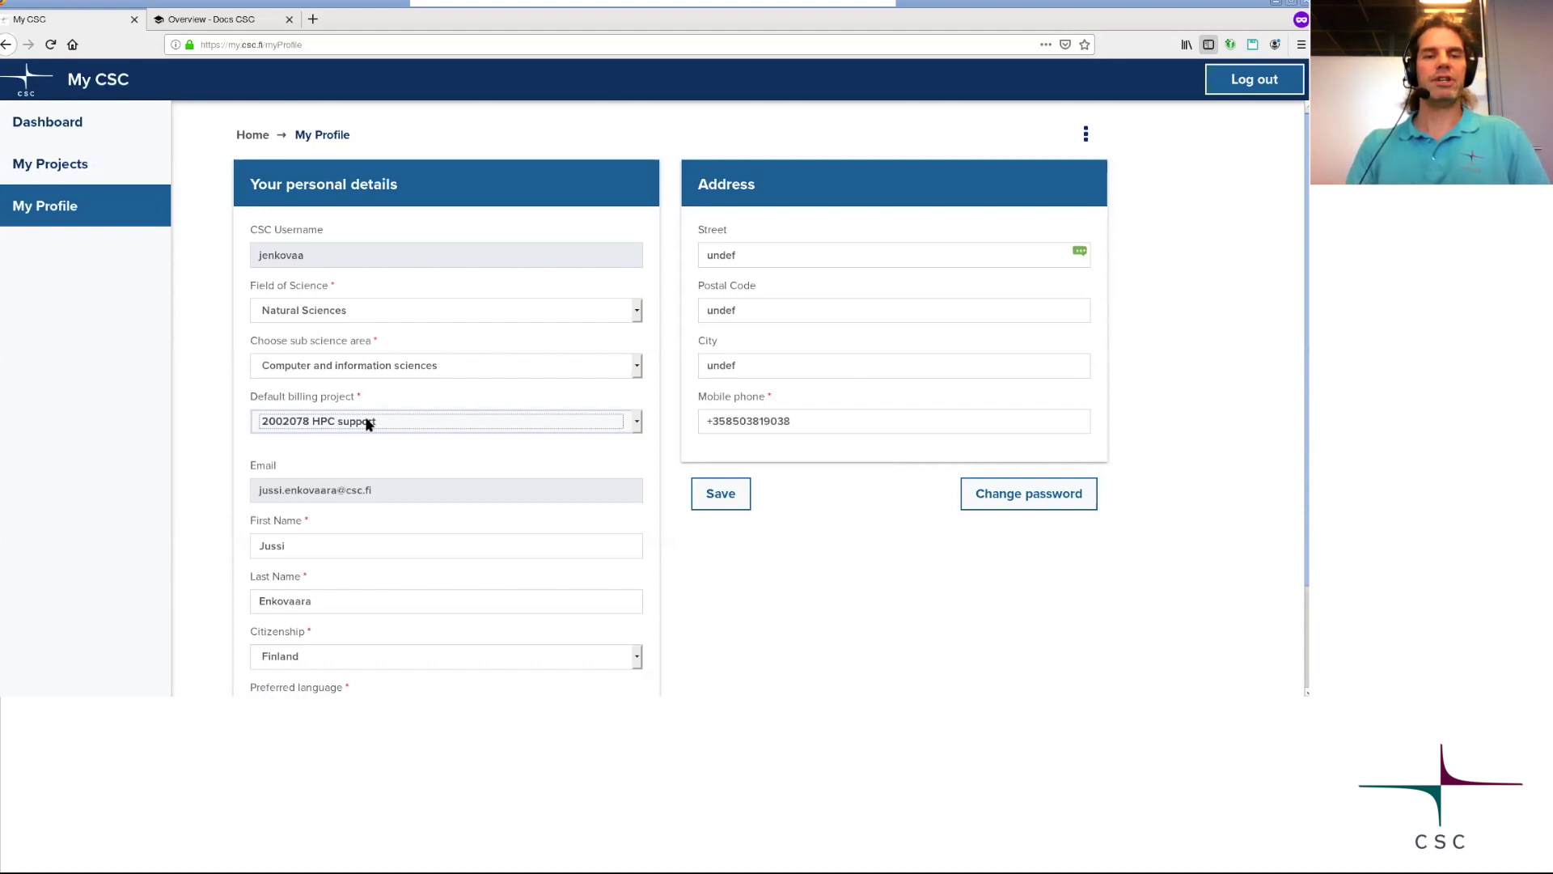
Return to My Projects, start a new project, then cancel its creation.
{"action": "left_click", "coordinate": [52, 163]}
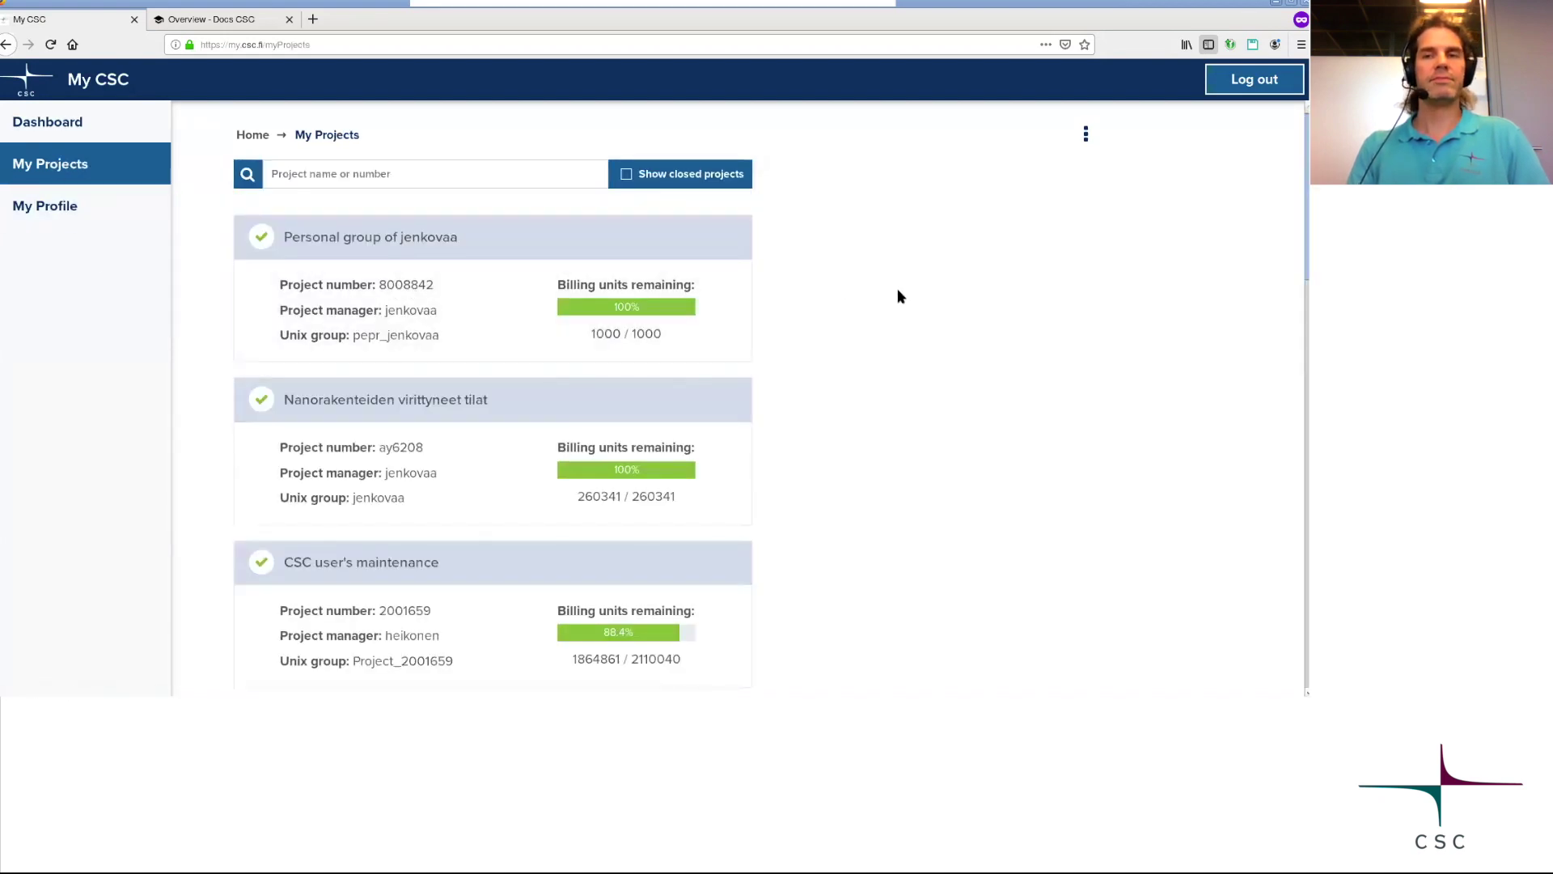
{"action": "scroll", "coordinate": [898, 292], "scroll_direction": "down", "scroll_amount": 10}
{"action": "scroll", "coordinate": [898, 360], "scroll_direction": "down", "scroll_amount": 6}
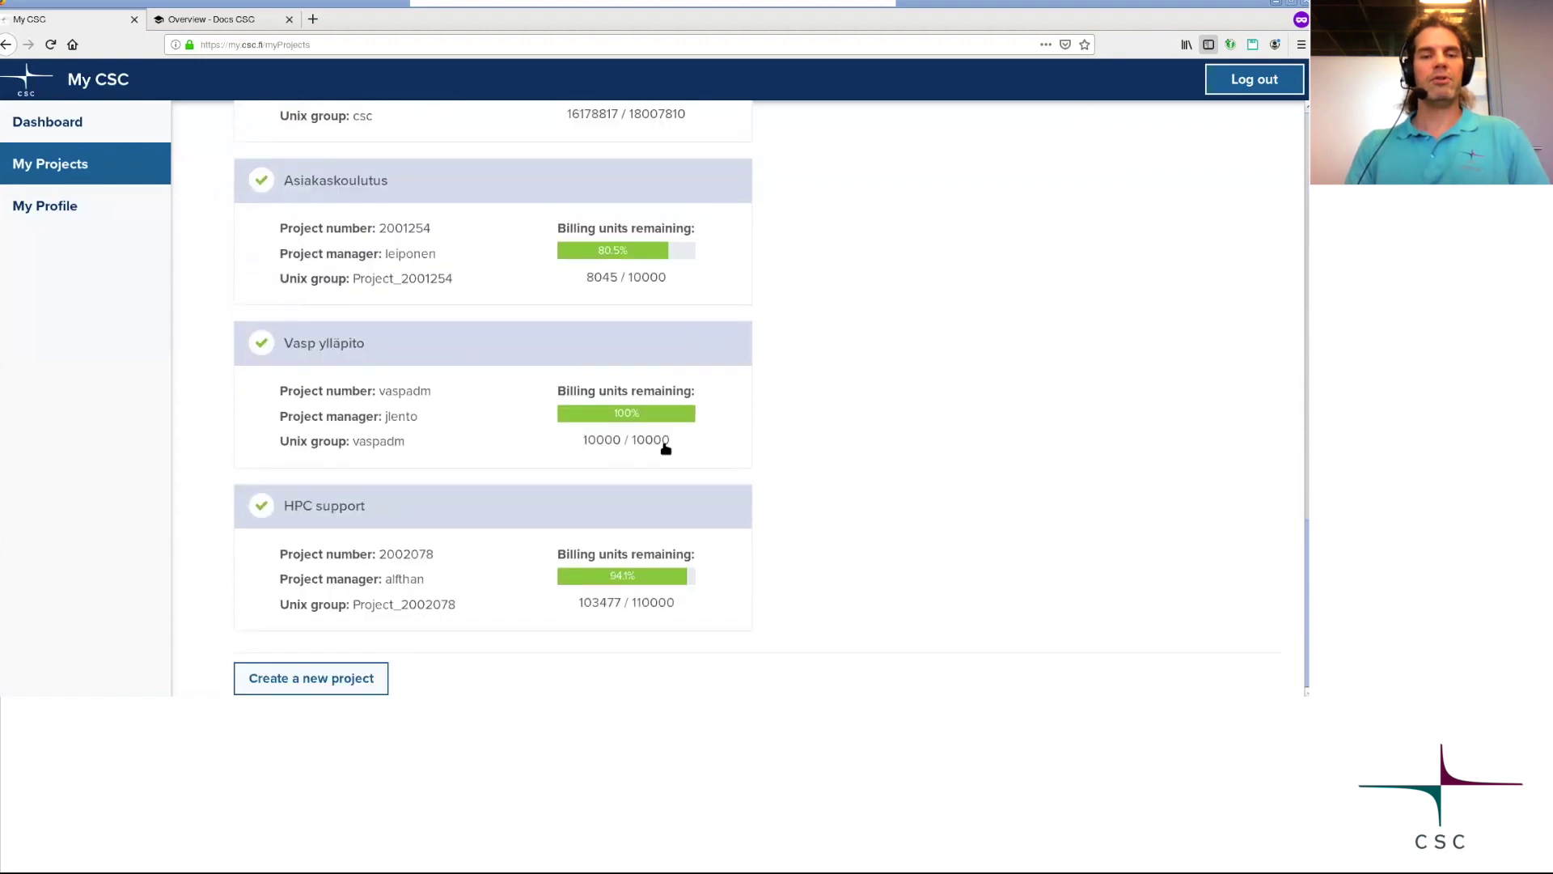
{"action": "left_click", "coordinate": [314, 680]}
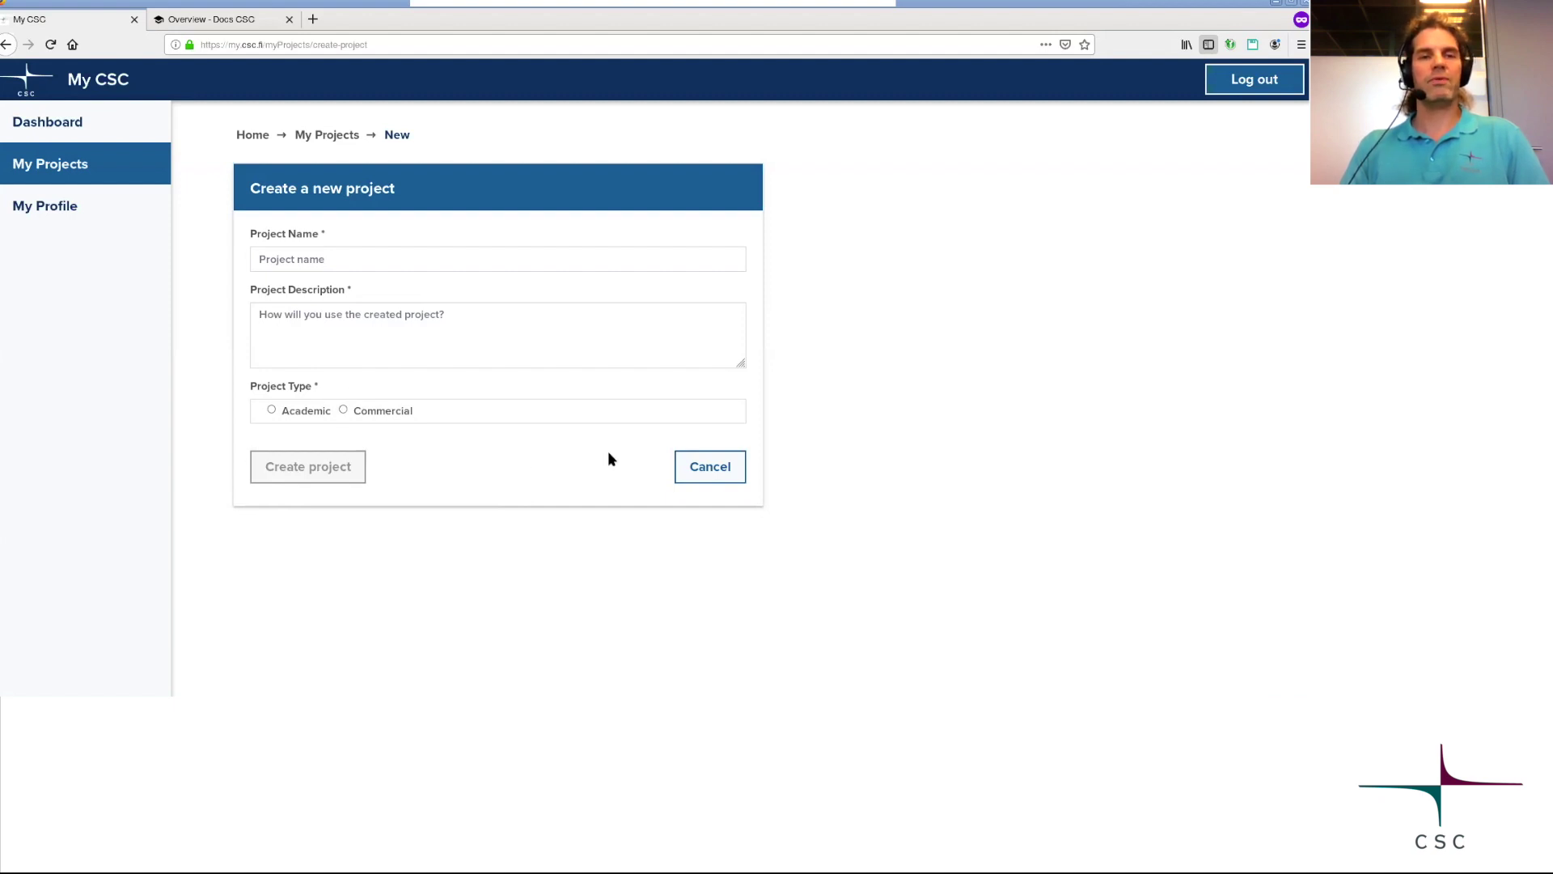
{"action": "left_click", "coordinate": [723, 470]}
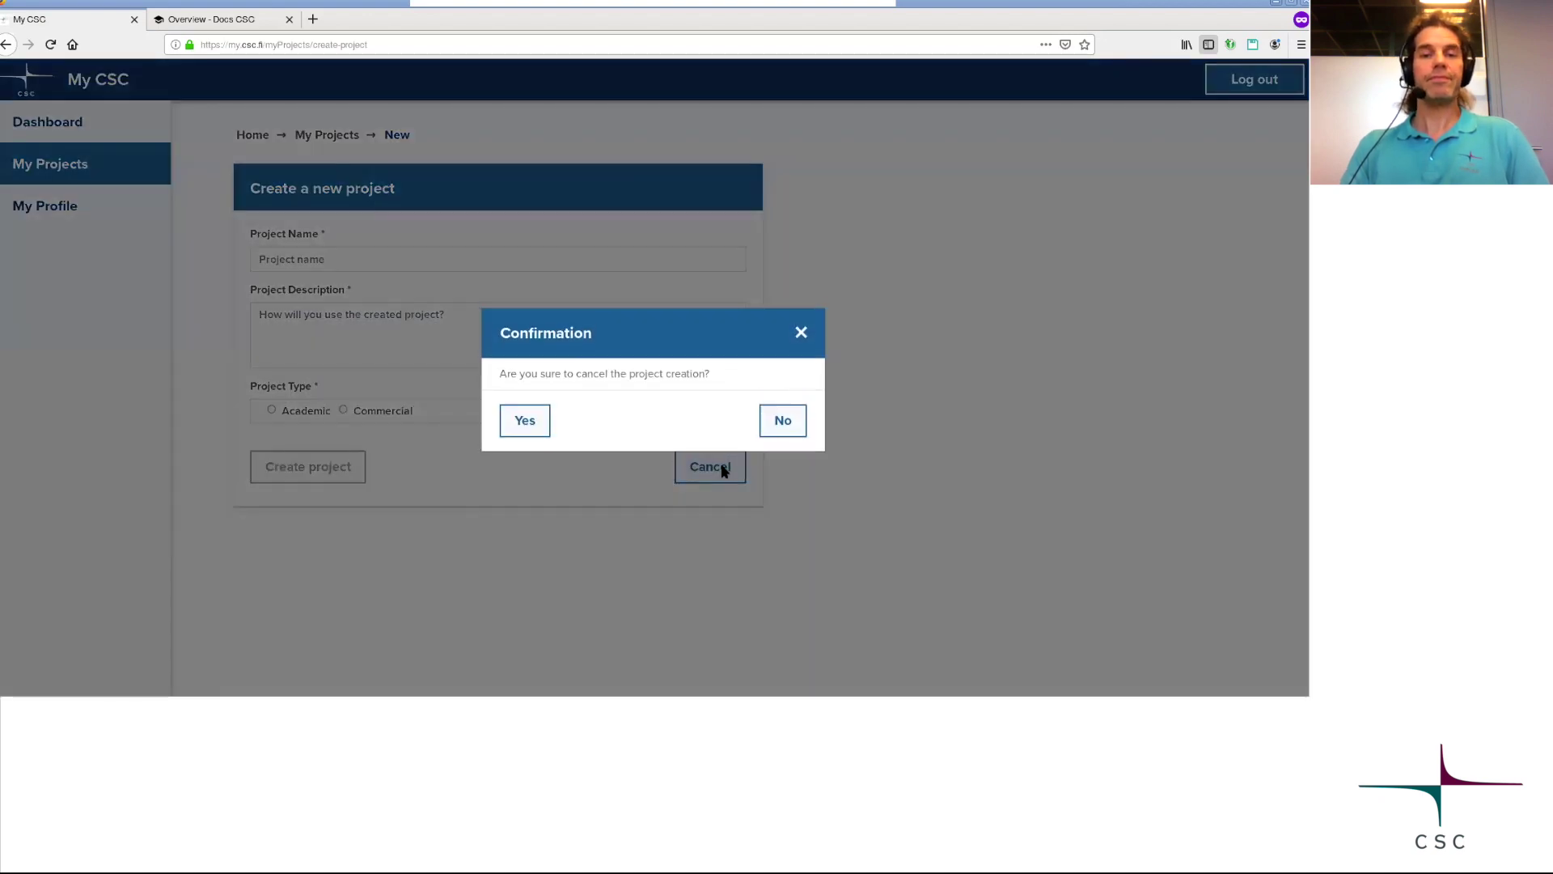
{"action": "left_click", "coordinate": [525, 420]}
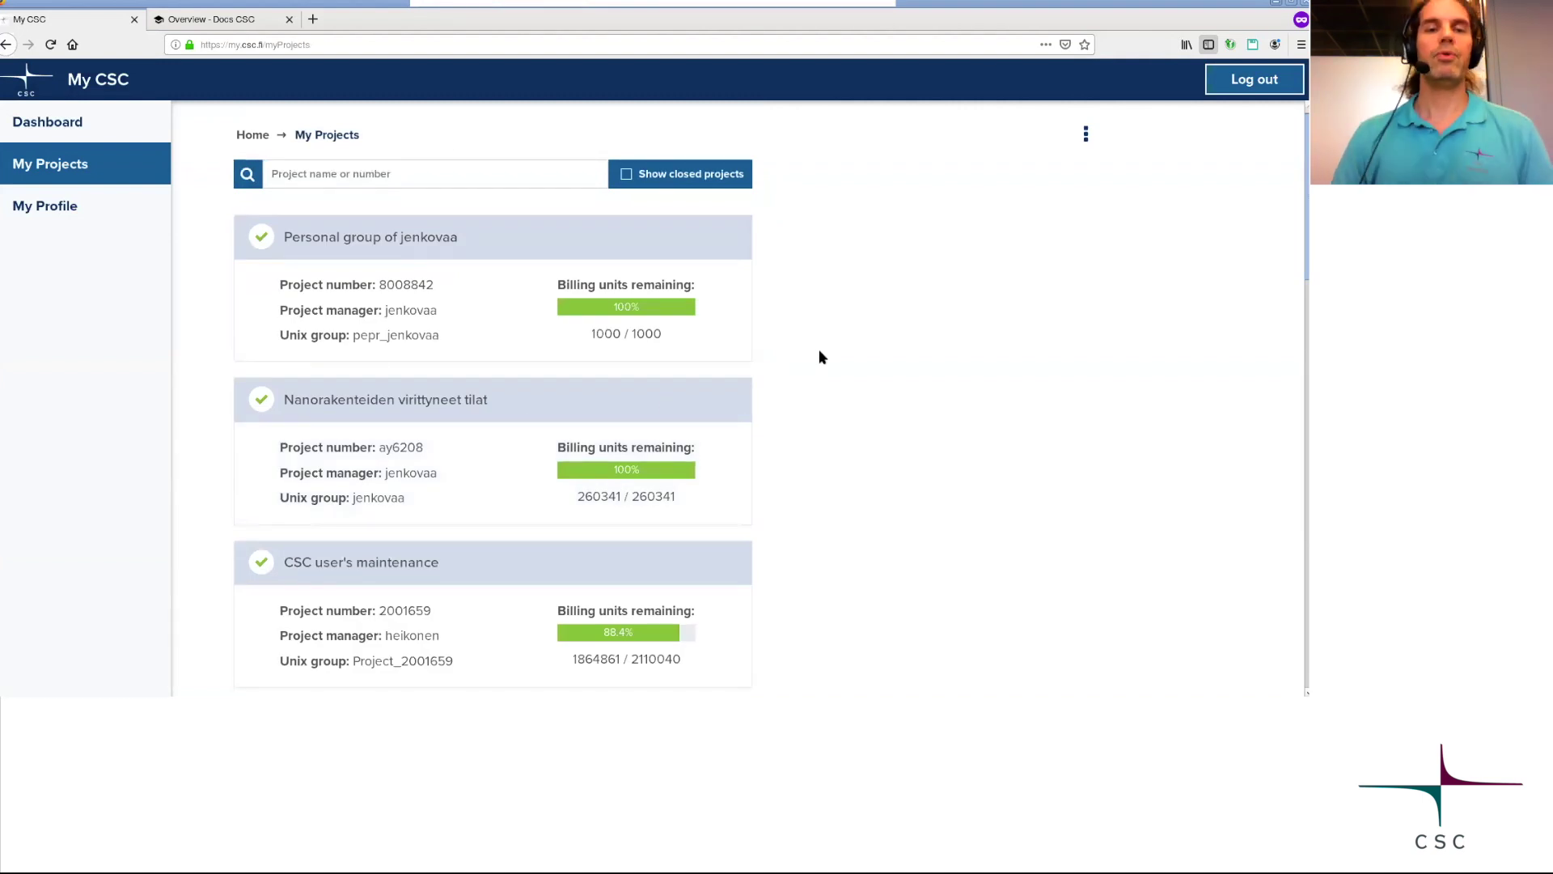
Scroll down the project list and open the VASP user group project page.
{"action": "scroll", "coordinate": [819, 350], "scroll_direction": "down", "scroll_amount": 3}
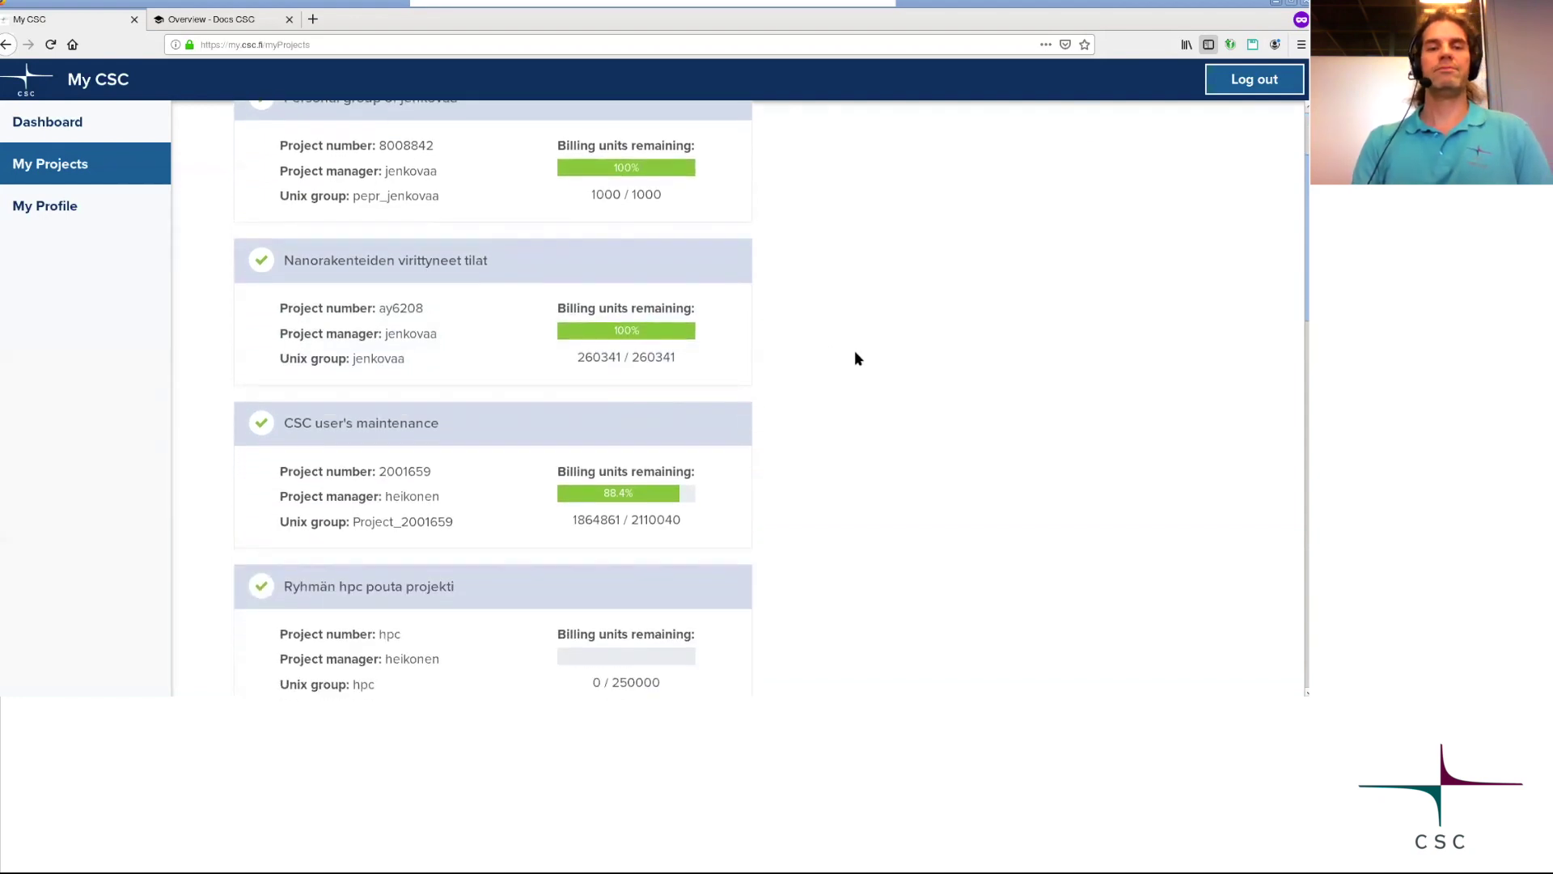
{"action": "scroll", "coordinate": [856, 353], "scroll_direction": "down", "scroll_amount": 5}
{"action": "scroll", "coordinate": [858, 359], "scroll_direction": "down", "scroll_amount": 4}
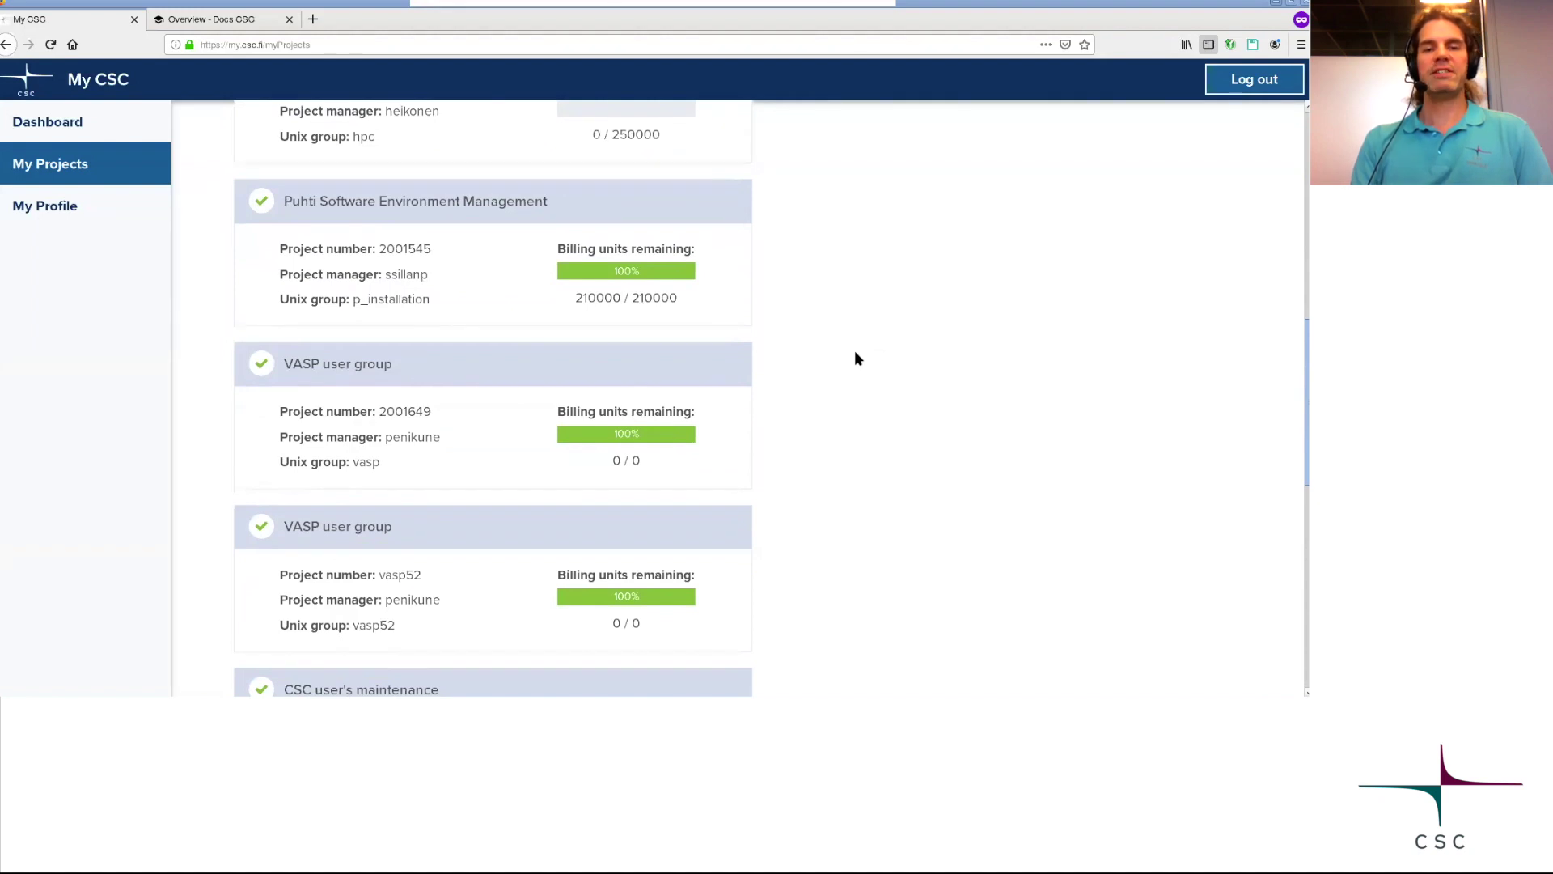
{"action": "left_click", "coordinate": [358, 374]}
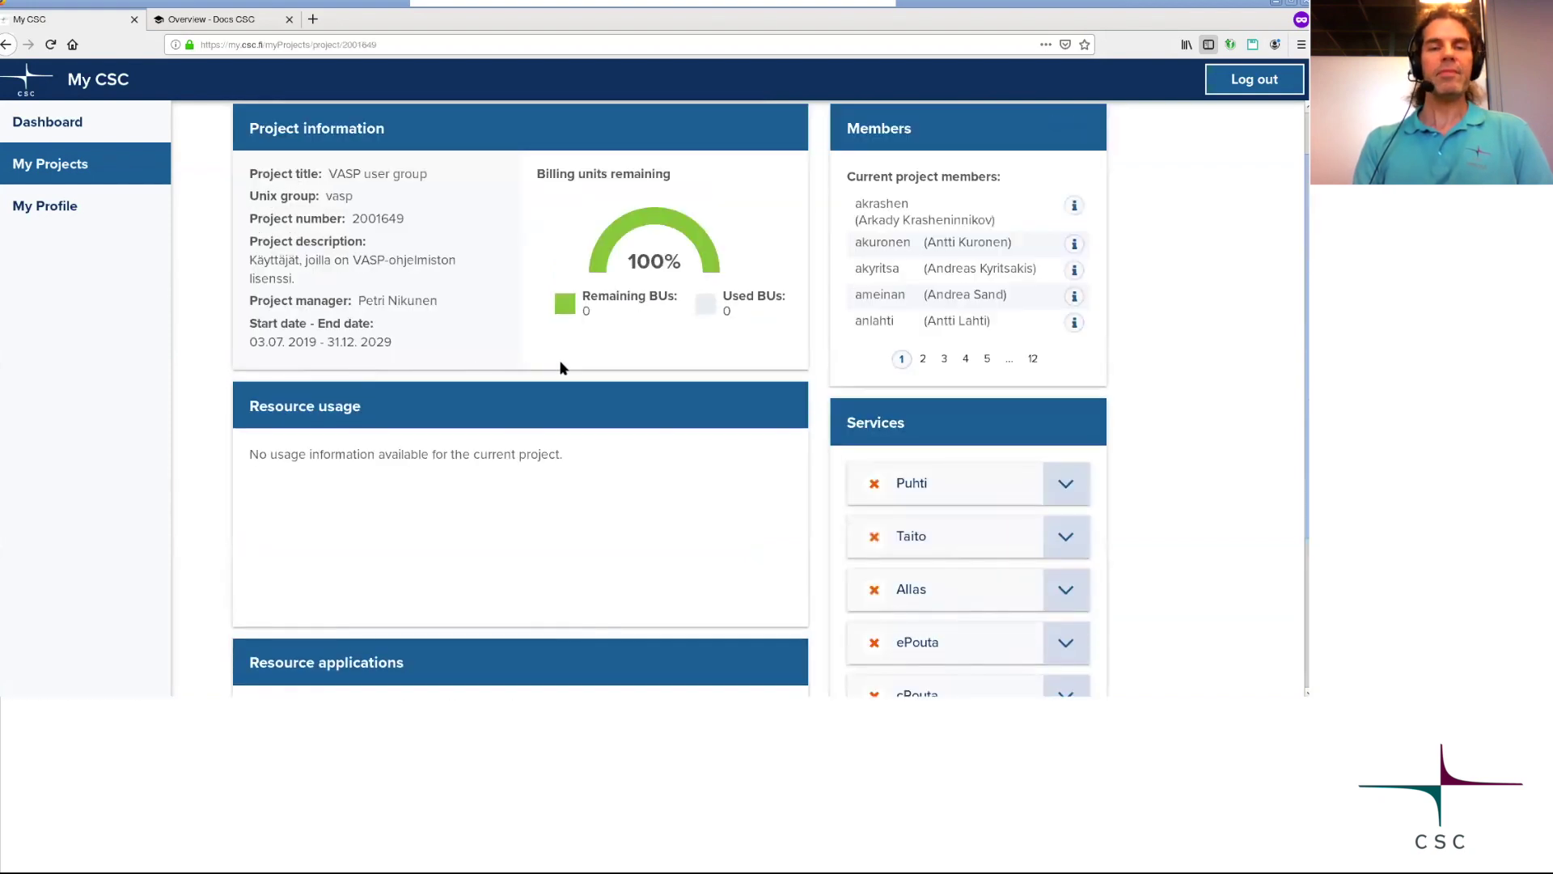
{"action": "scroll", "coordinate": [596, 373], "scroll_direction": "down", "scroll_amount": 2}
{"action": "scroll", "coordinate": [595, 373], "scroll_direction": "up", "scroll_amount": 3}
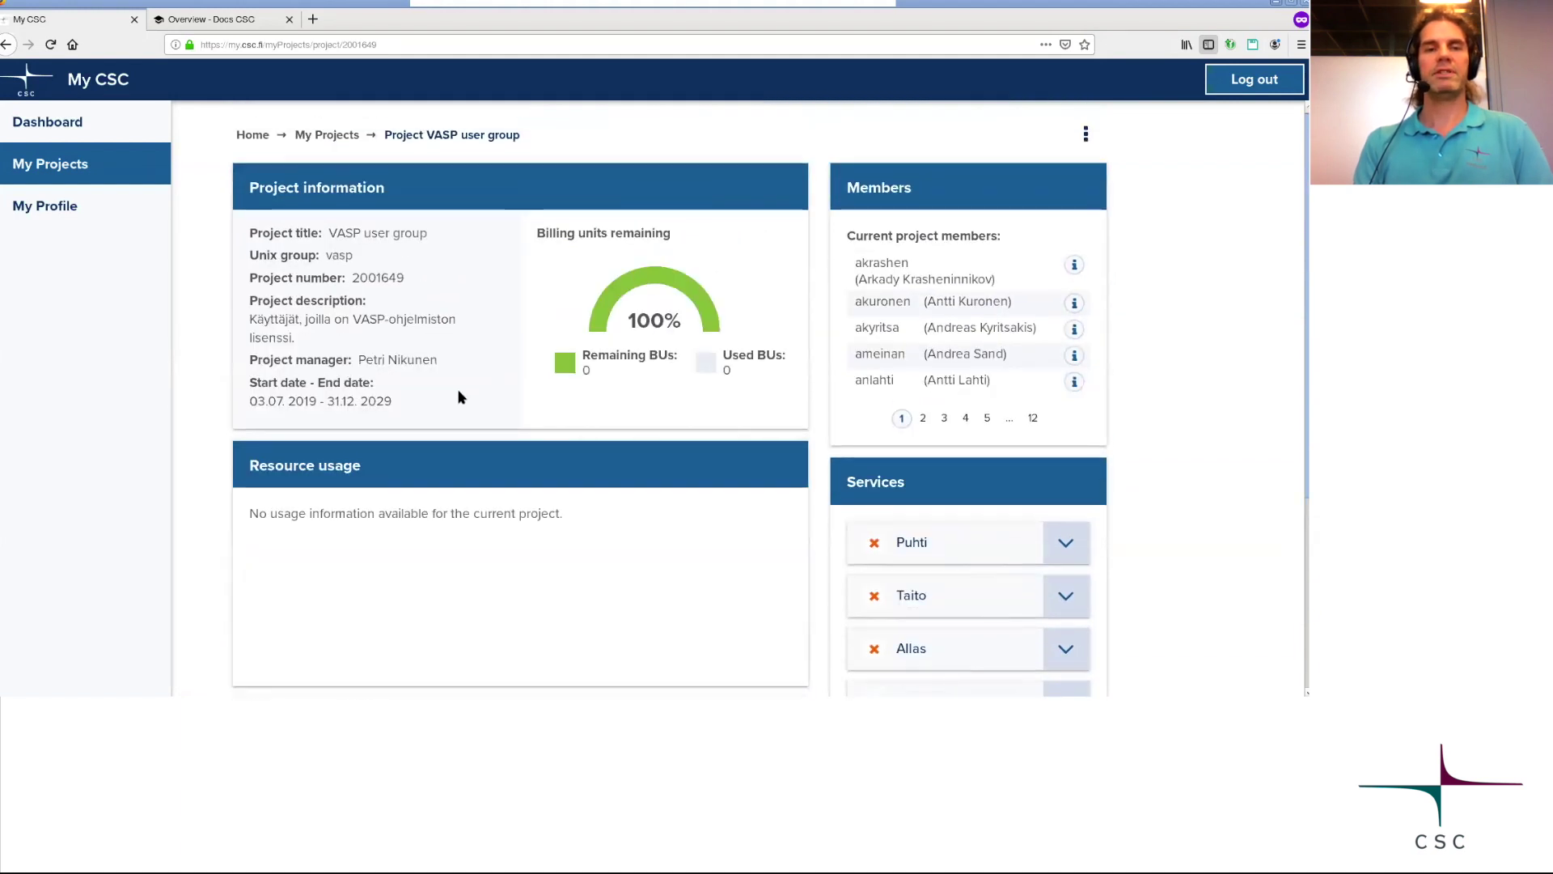
{"action": "scroll", "coordinate": [609, 408], "scroll_direction": "down", "scroll_amount": 2}
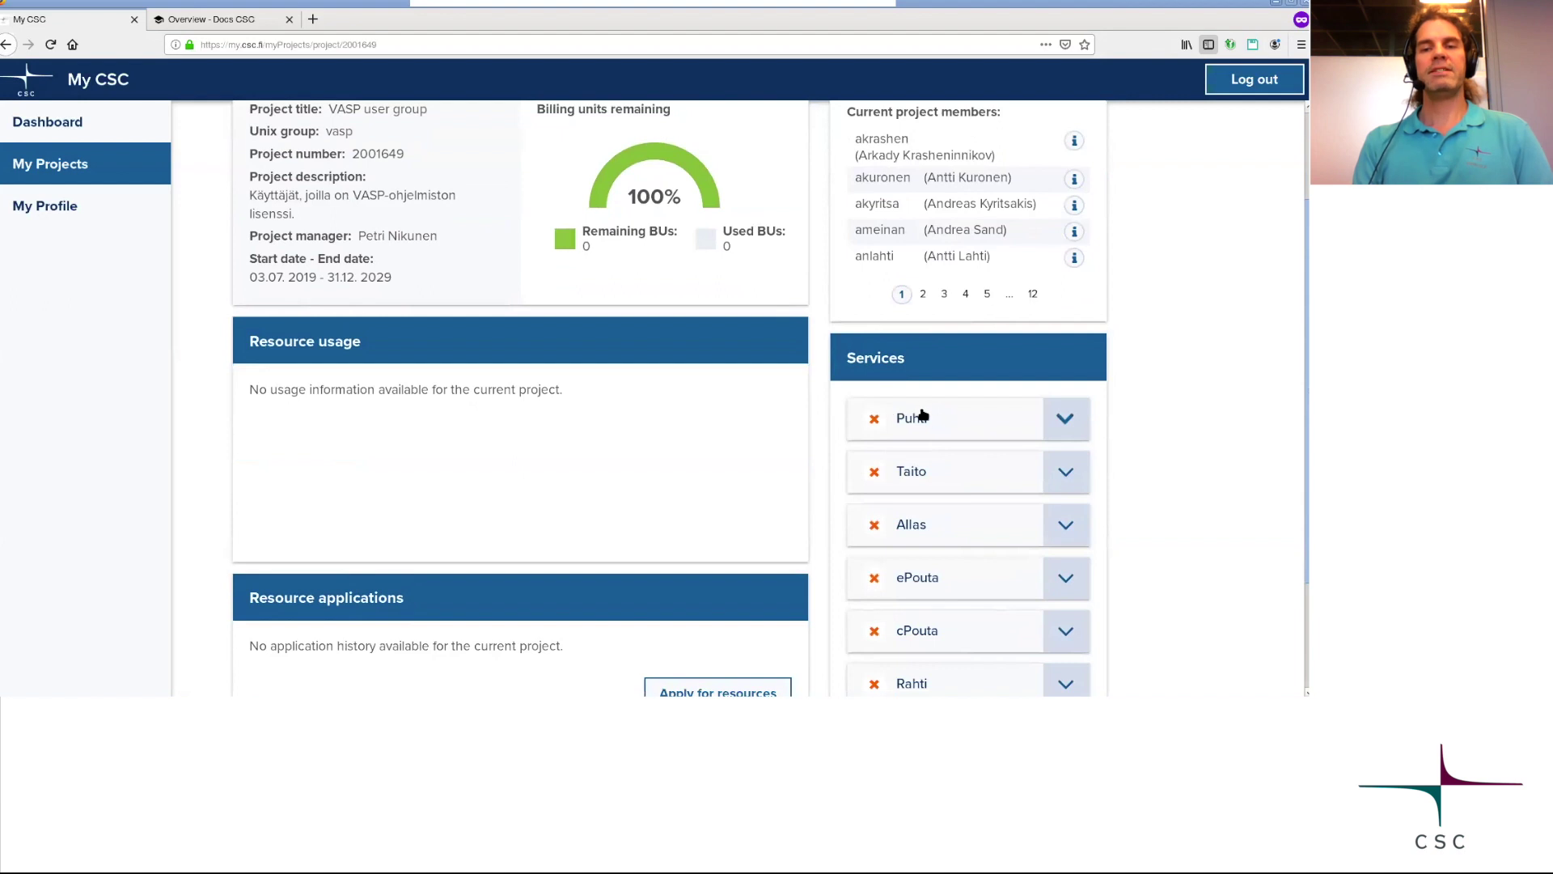
{"action": "scroll", "coordinate": [613, 445], "scroll_direction": "up", "scroll_amount": 2}
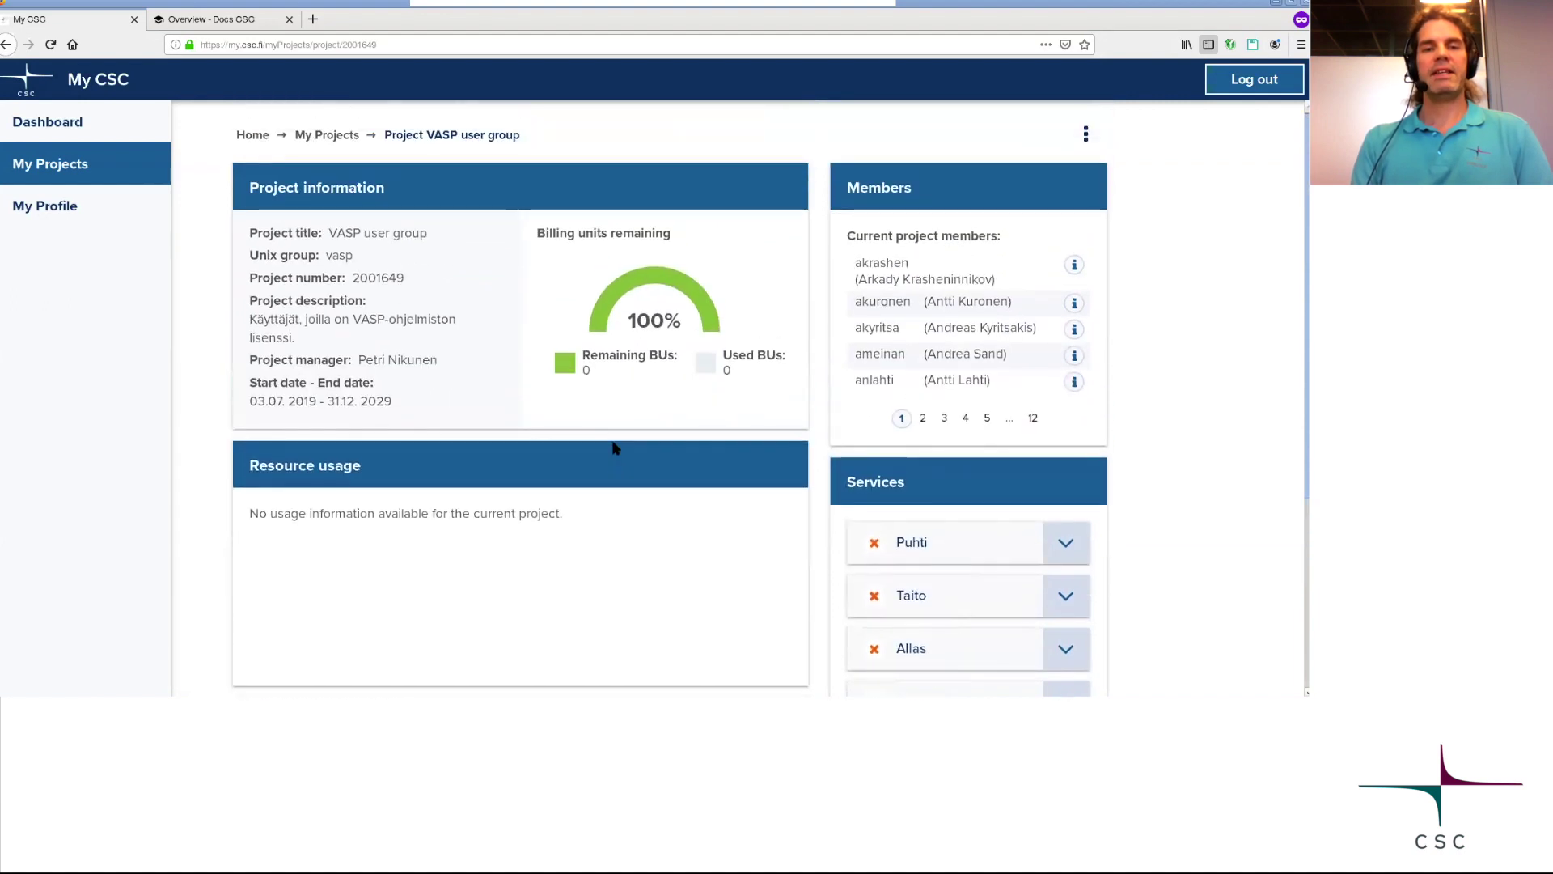
{"action": "scroll", "coordinate": [613, 444], "scroll_direction": "down", "scroll_amount": 2}
{"action": "scroll", "coordinate": [614, 444], "scroll_direction": "up", "scroll_amount": 2}
{"action": "scroll", "coordinate": [769, 418], "scroll_direction": "down", "scroll_amount": 2}
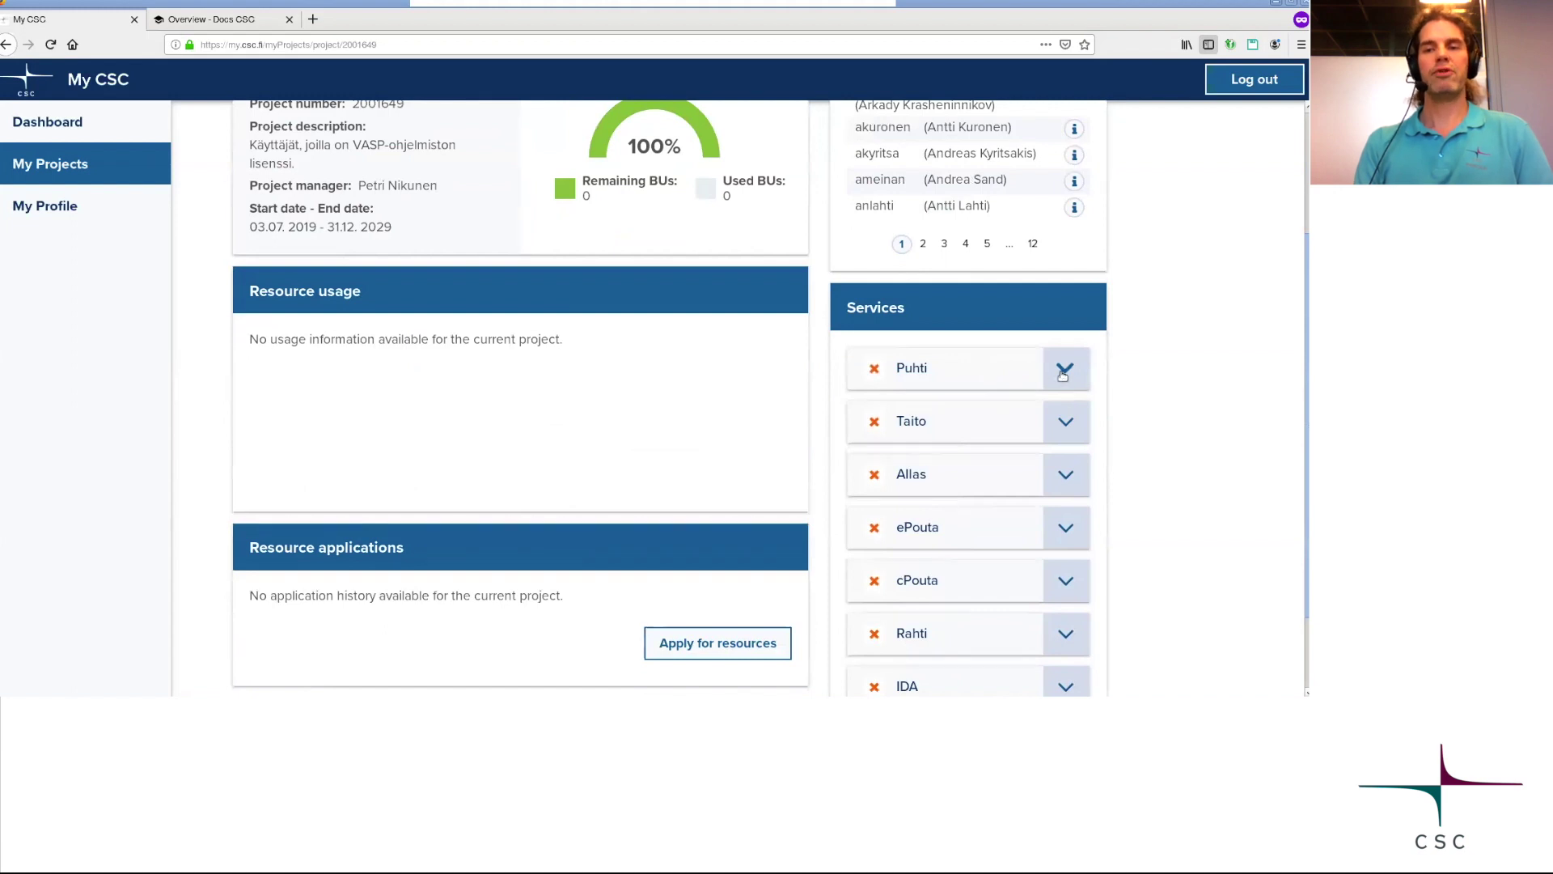
Expand Puhti's supercluster description in the Services panel, then switch to the Docs CSC tab.
{"action": "left_click", "coordinate": [1068, 372]}
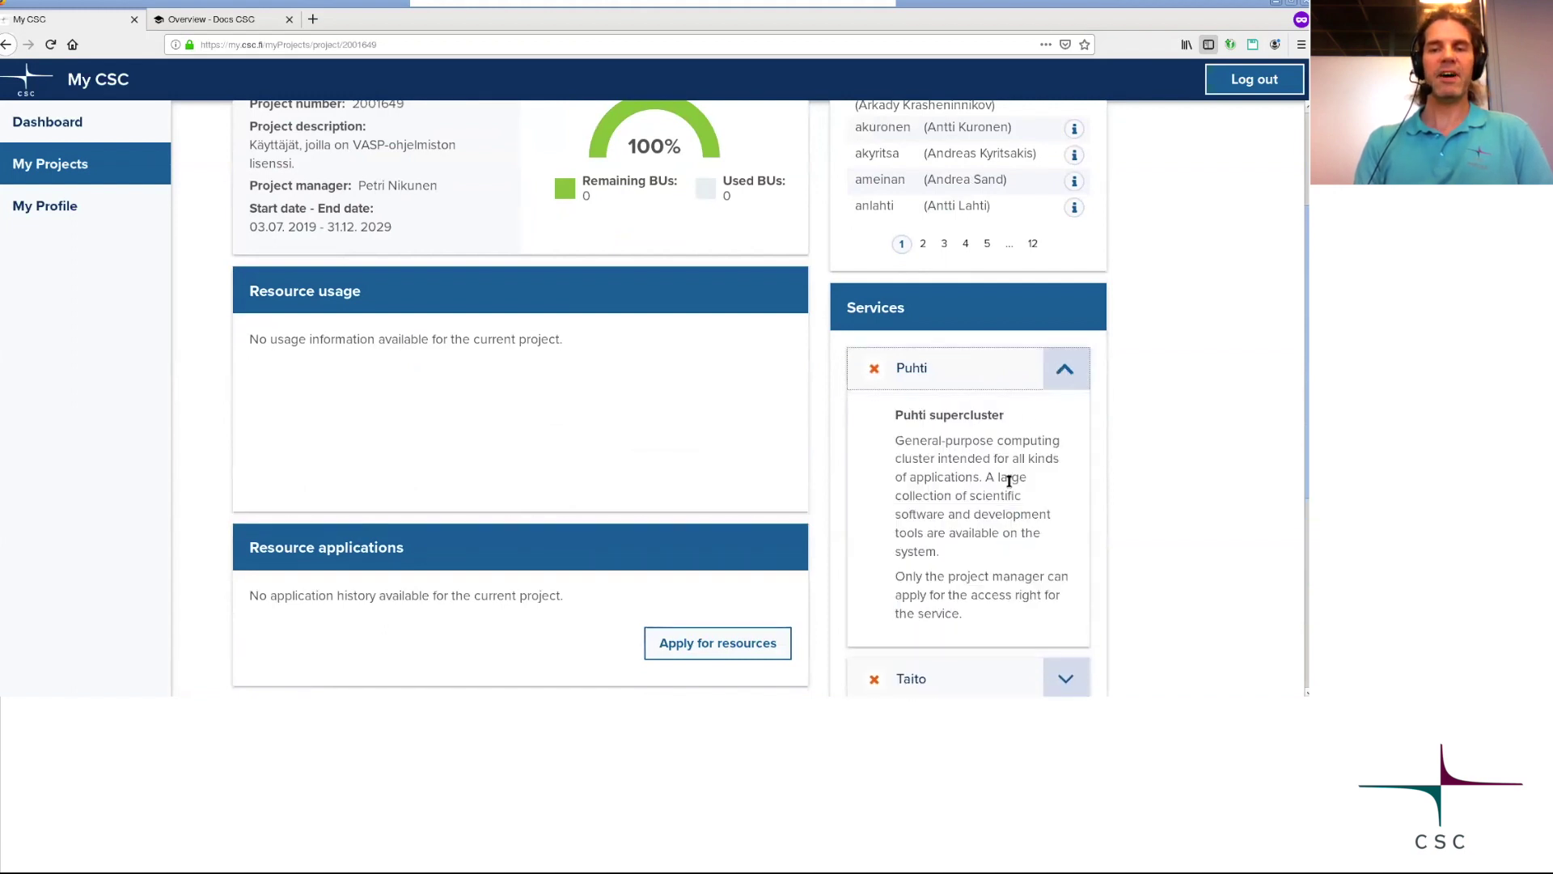
{"action": "scroll", "coordinate": [1010, 486], "scroll_direction": "down", "scroll_amount": 1}
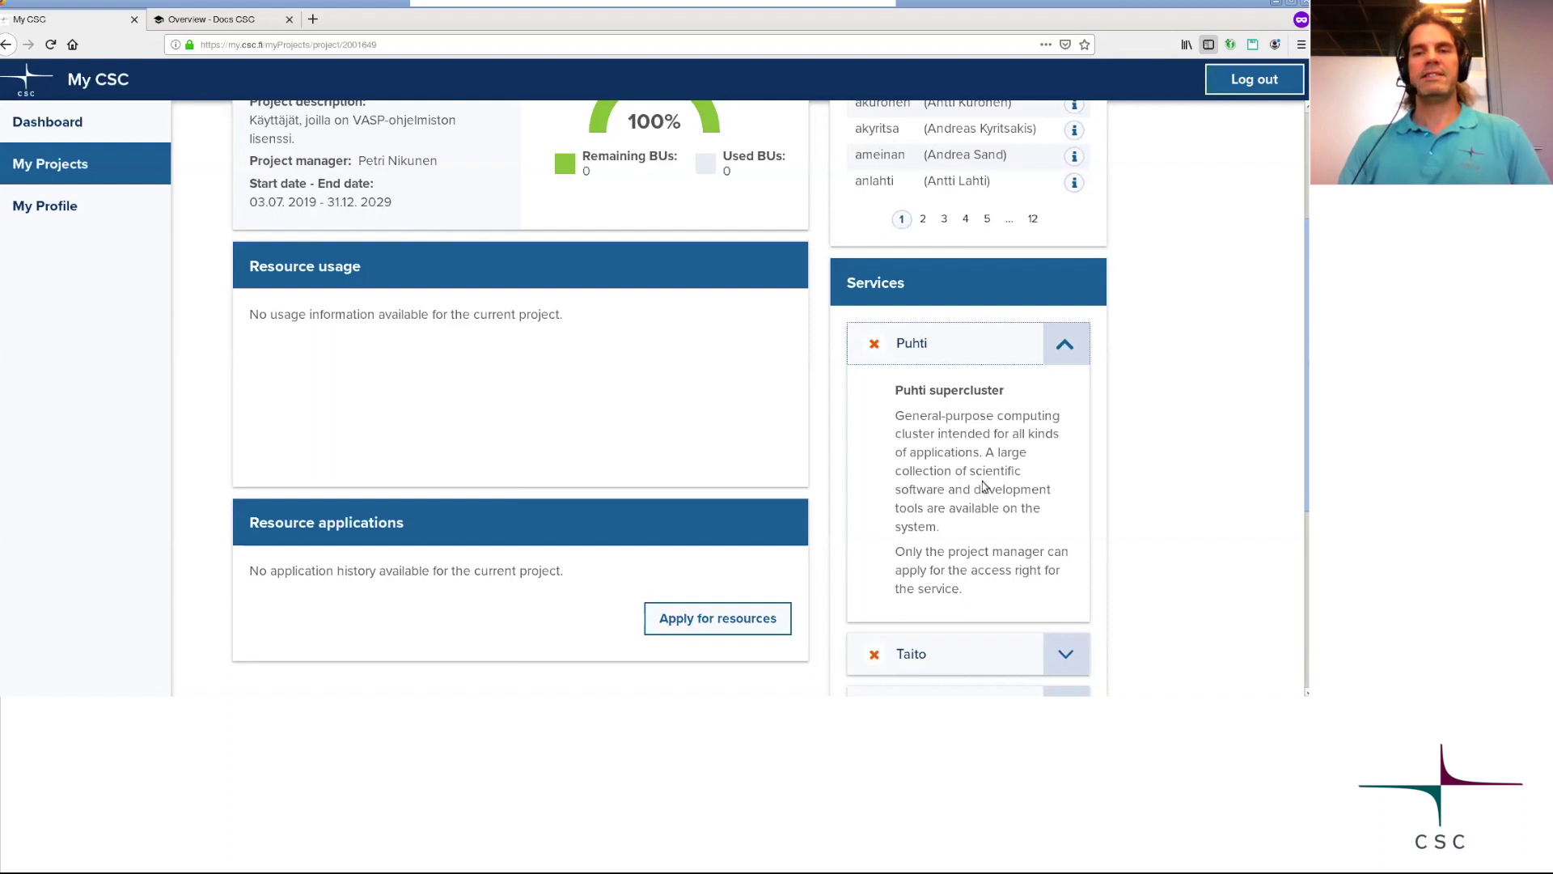
{"action": "scroll", "coordinate": [983, 485], "scroll_direction": "up", "scroll_amount": 2}
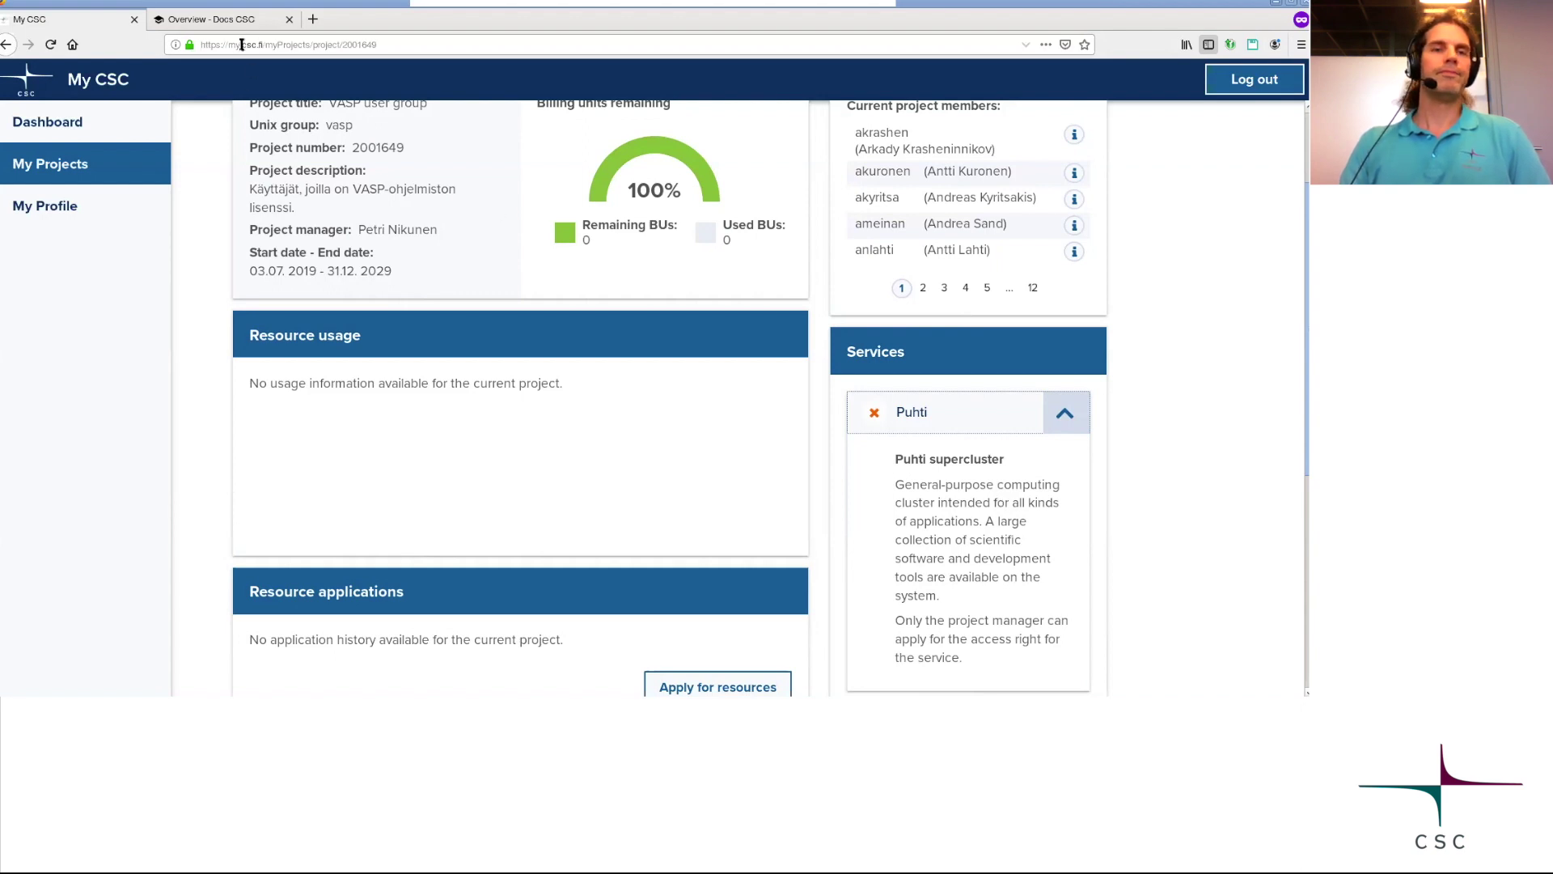
{"action": "left_click", "coordinate": [232, 22]}
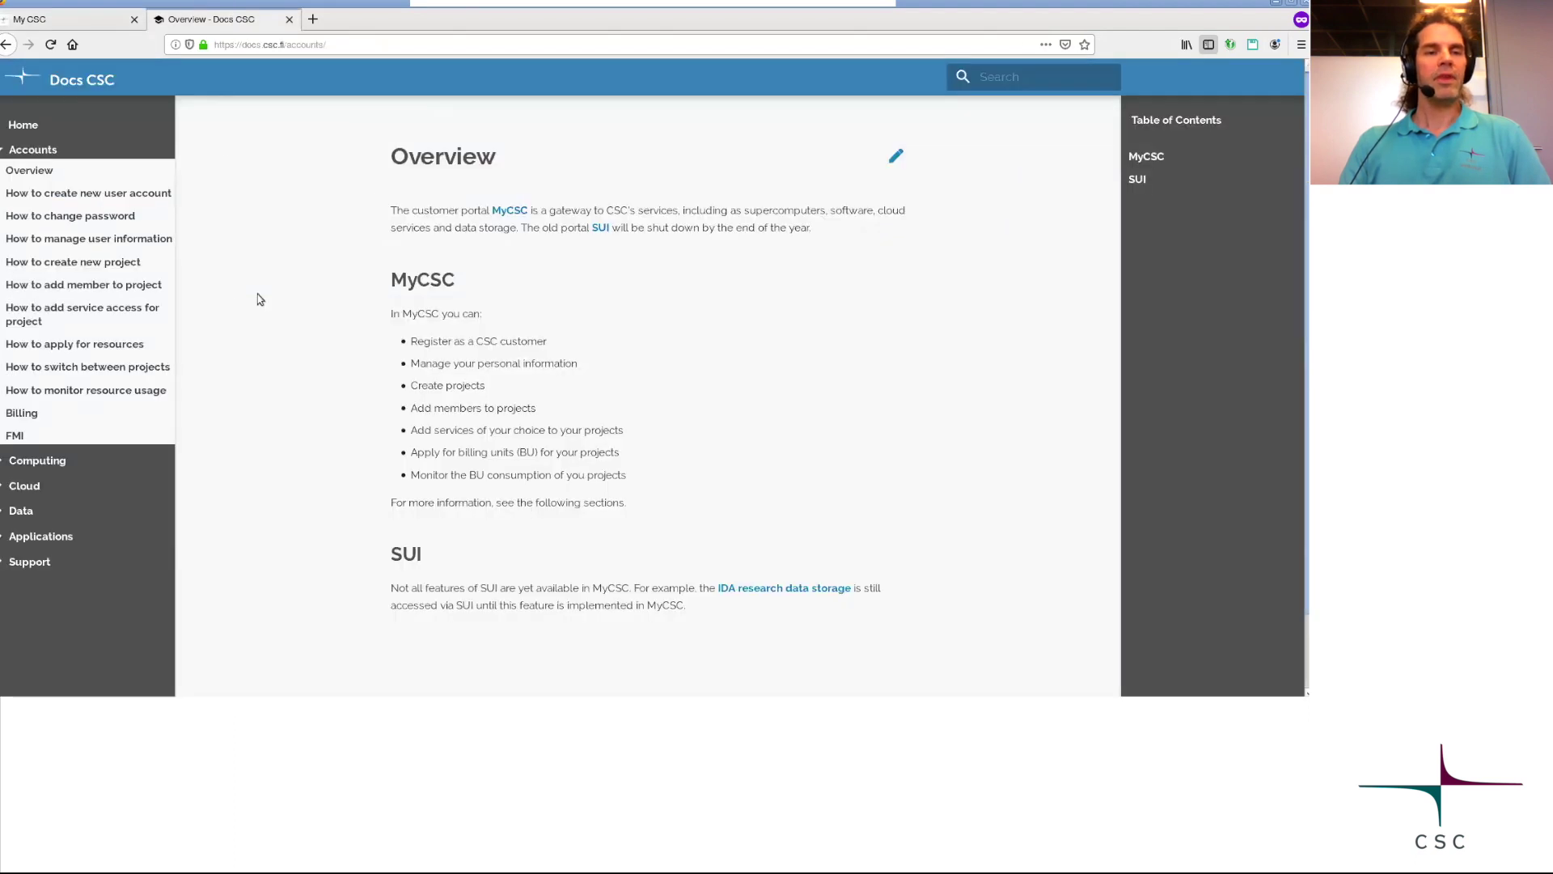
Collapse Accounts, expand Computing, and read the Puhti Computing Overview page.
{"action": "scroll", "coordinate": [256, 299], "scroll_direction": "down", "scroll_amount": 2}
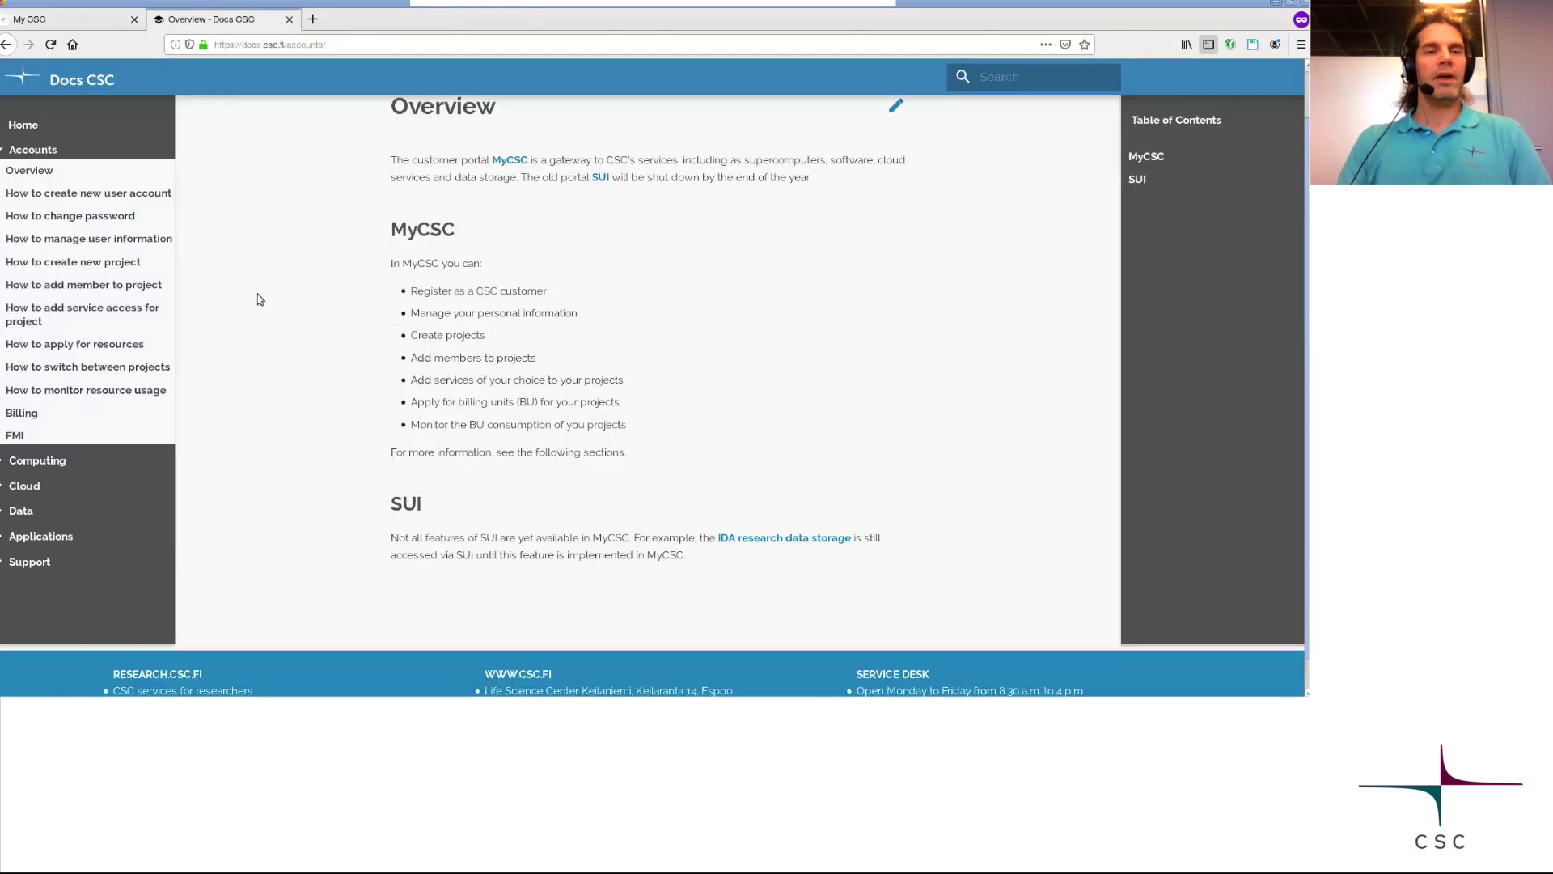
{"action": "left_click", "coordinate": [5, 153]}
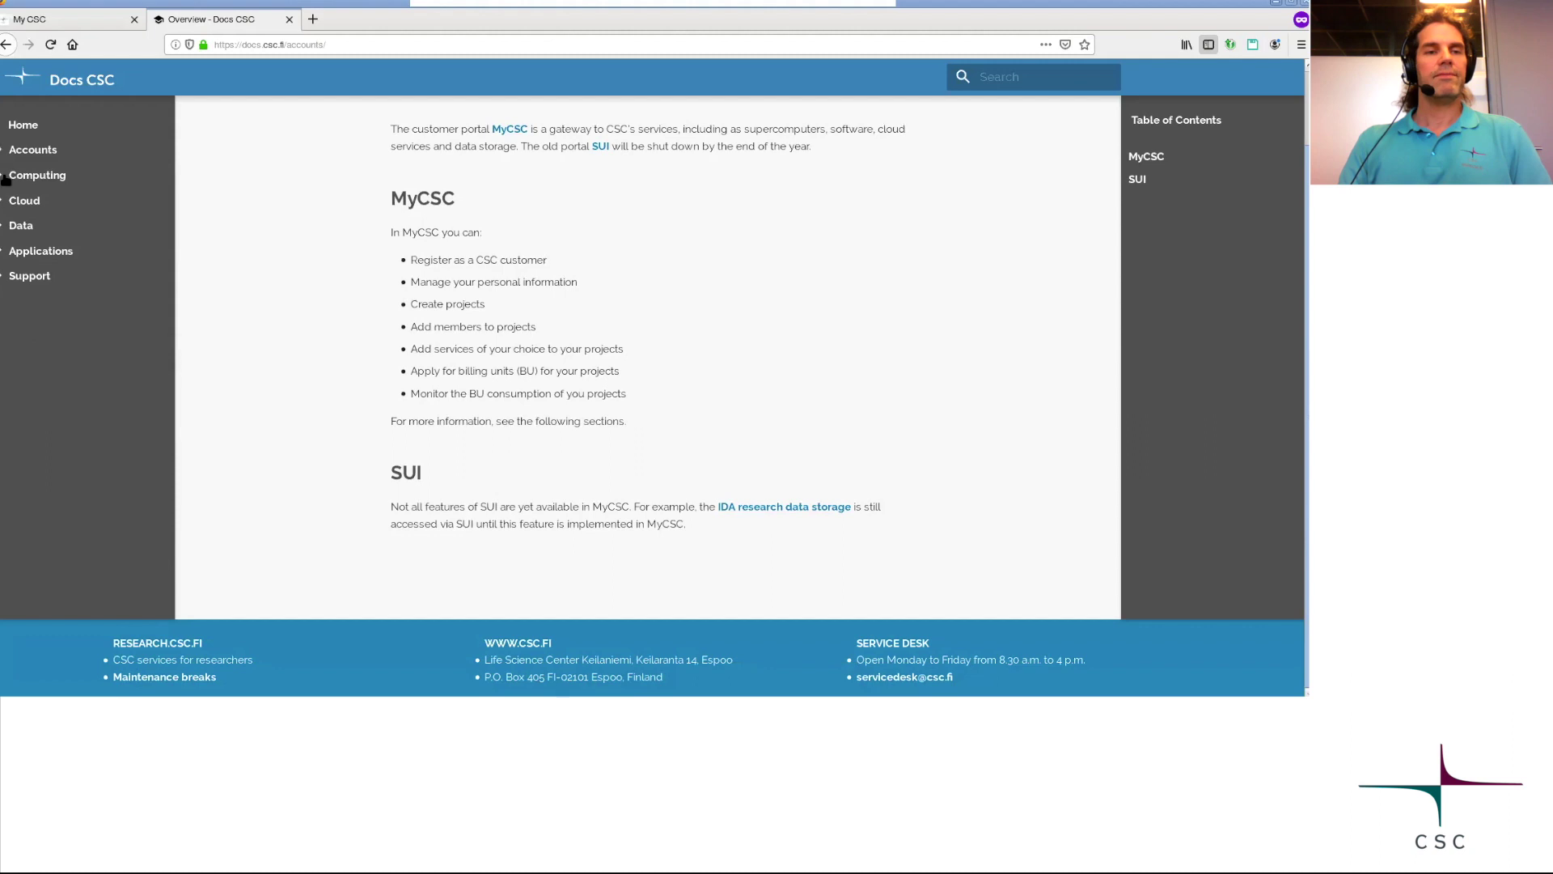
{"action": "left_click", "coordinate": [6, 178]}
{"action": "left_click", "coordinate": [29, 198]}
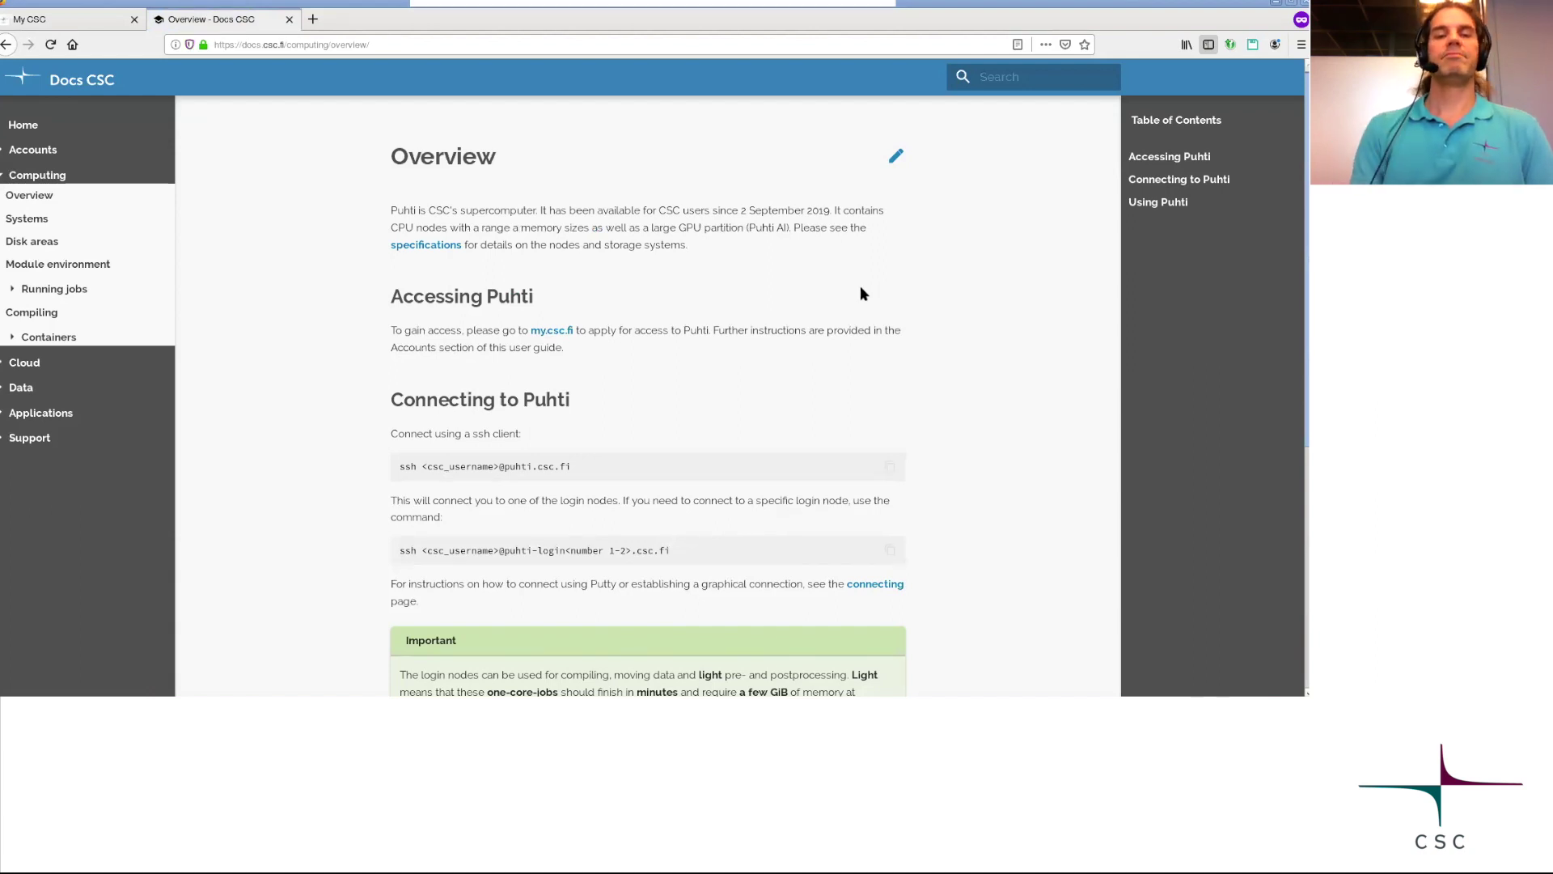
{"action": "scroll", "coordinate": [862, 294], "scroll_direction": "down", "scroll_amount": 1}
{"action": "scroll", "coordinate": [862, 293], "scroll_direction": "down", "scroll_amount": 1}
{"action": "scroll", "coordinate": [862, 293], "scroll_direction": "up", "scroll_amount": 2}
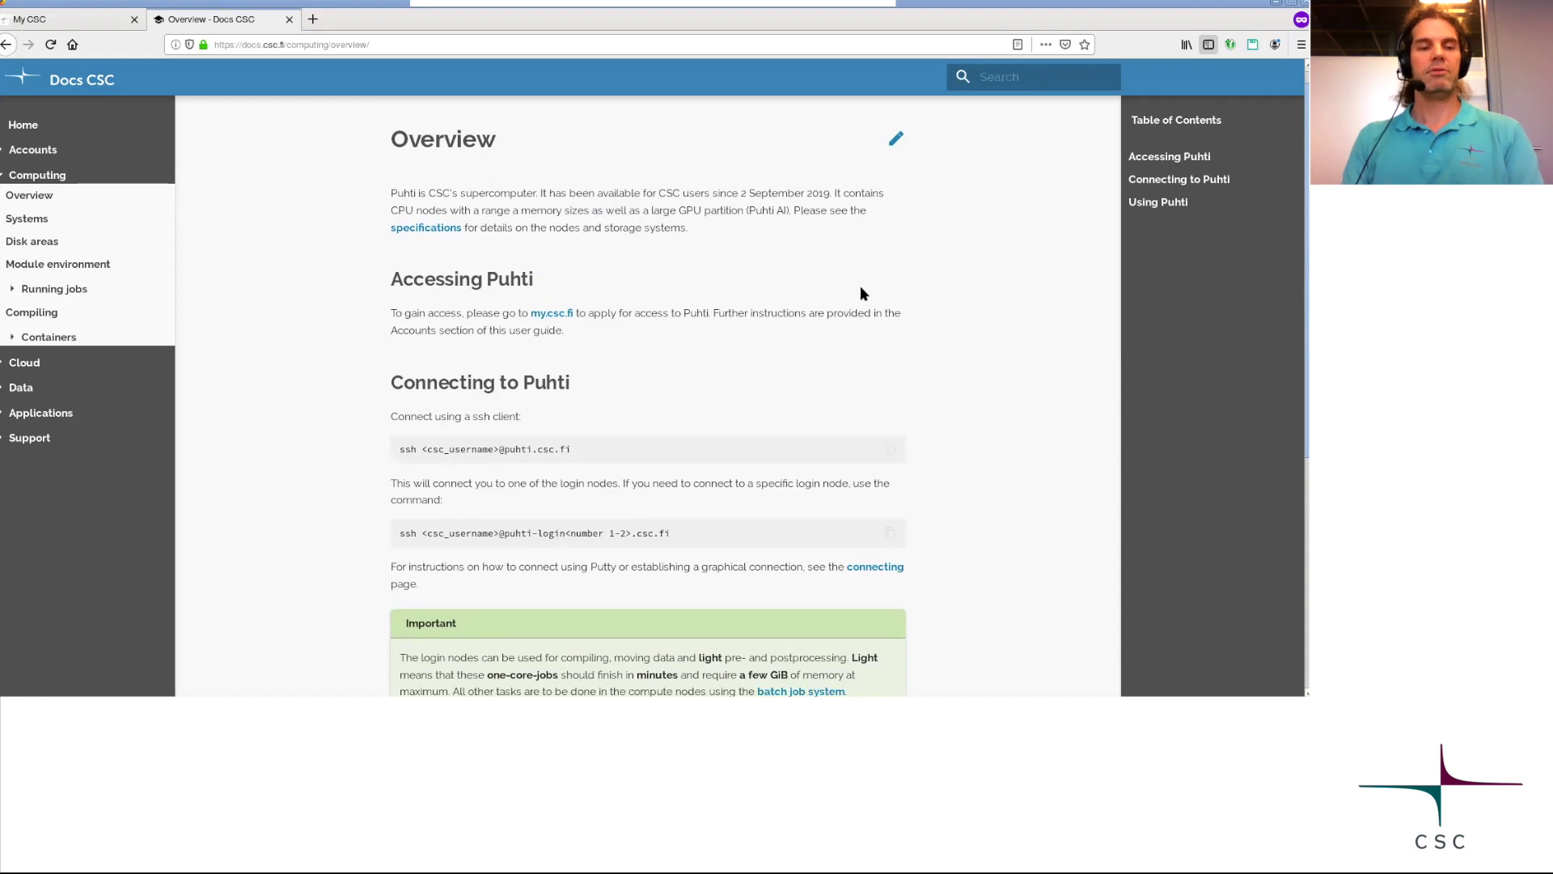
{"action": "key", "text": "alt+Tab"}
{"action": "key", "text": "alt+Tab"}
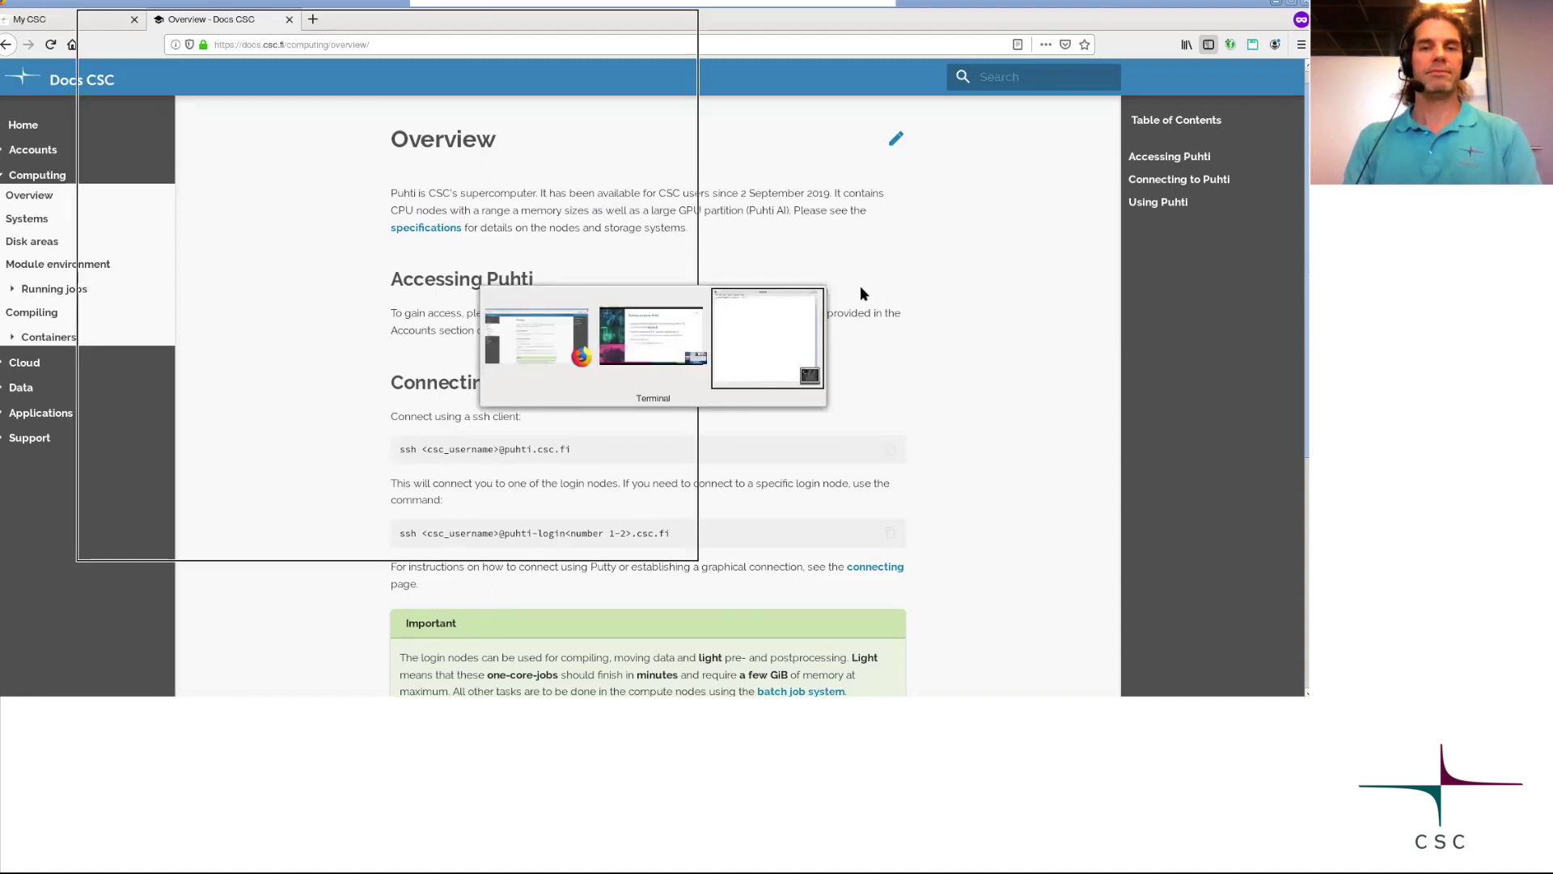
SSH into puhti.csc.fi with the CSC username and review Puhti's welcome banner.
{"action": "type", "text": "s"}
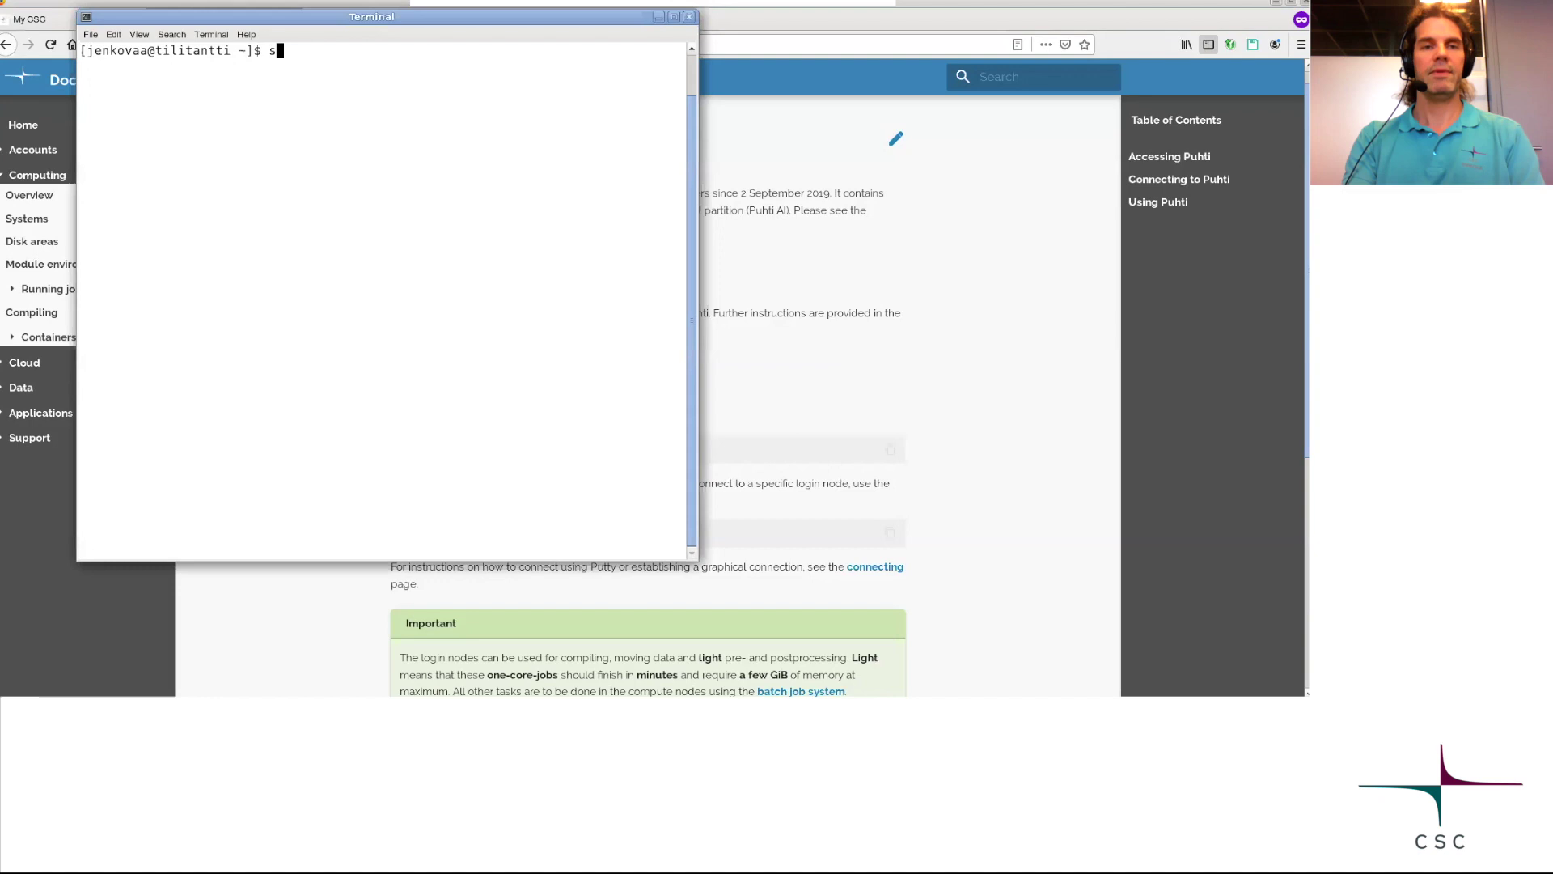
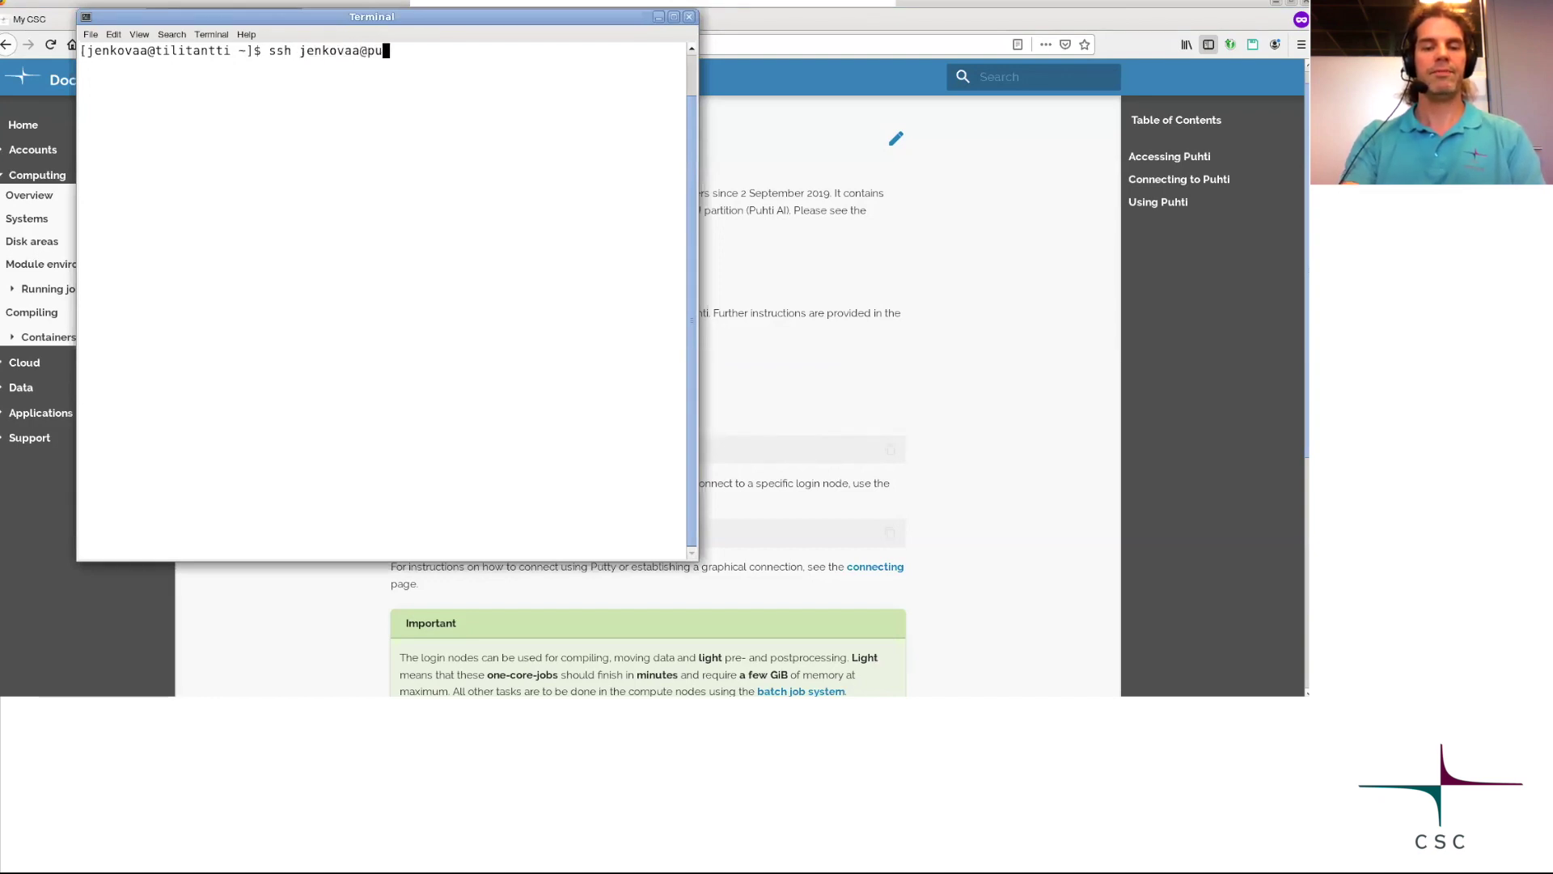
{"action": "type", "text": "hti.csc.fi"}
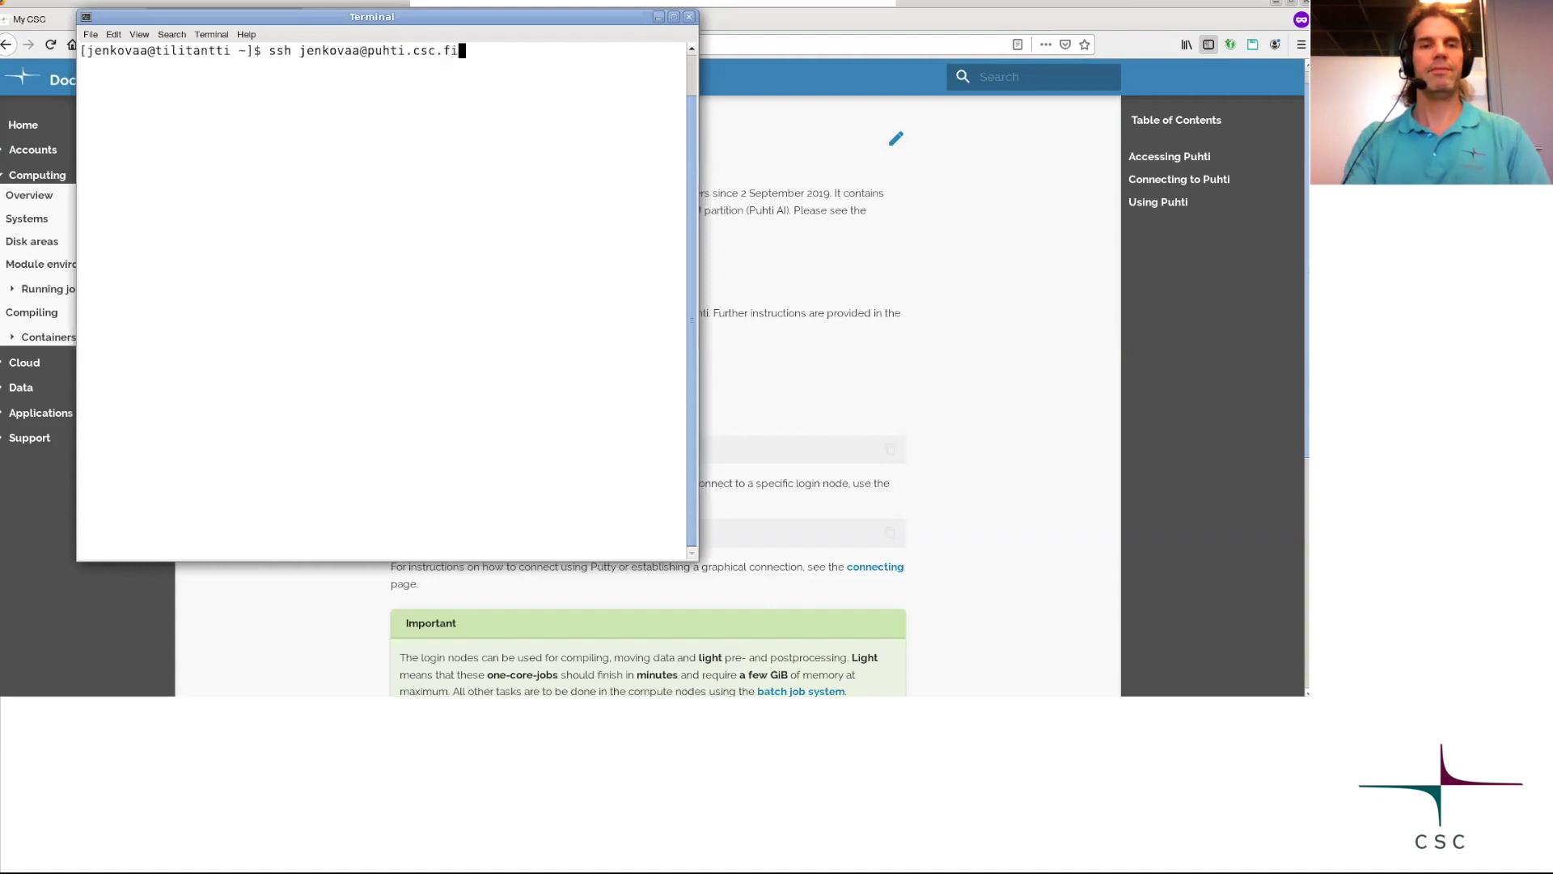
{"action": "key", "text": "Return"}
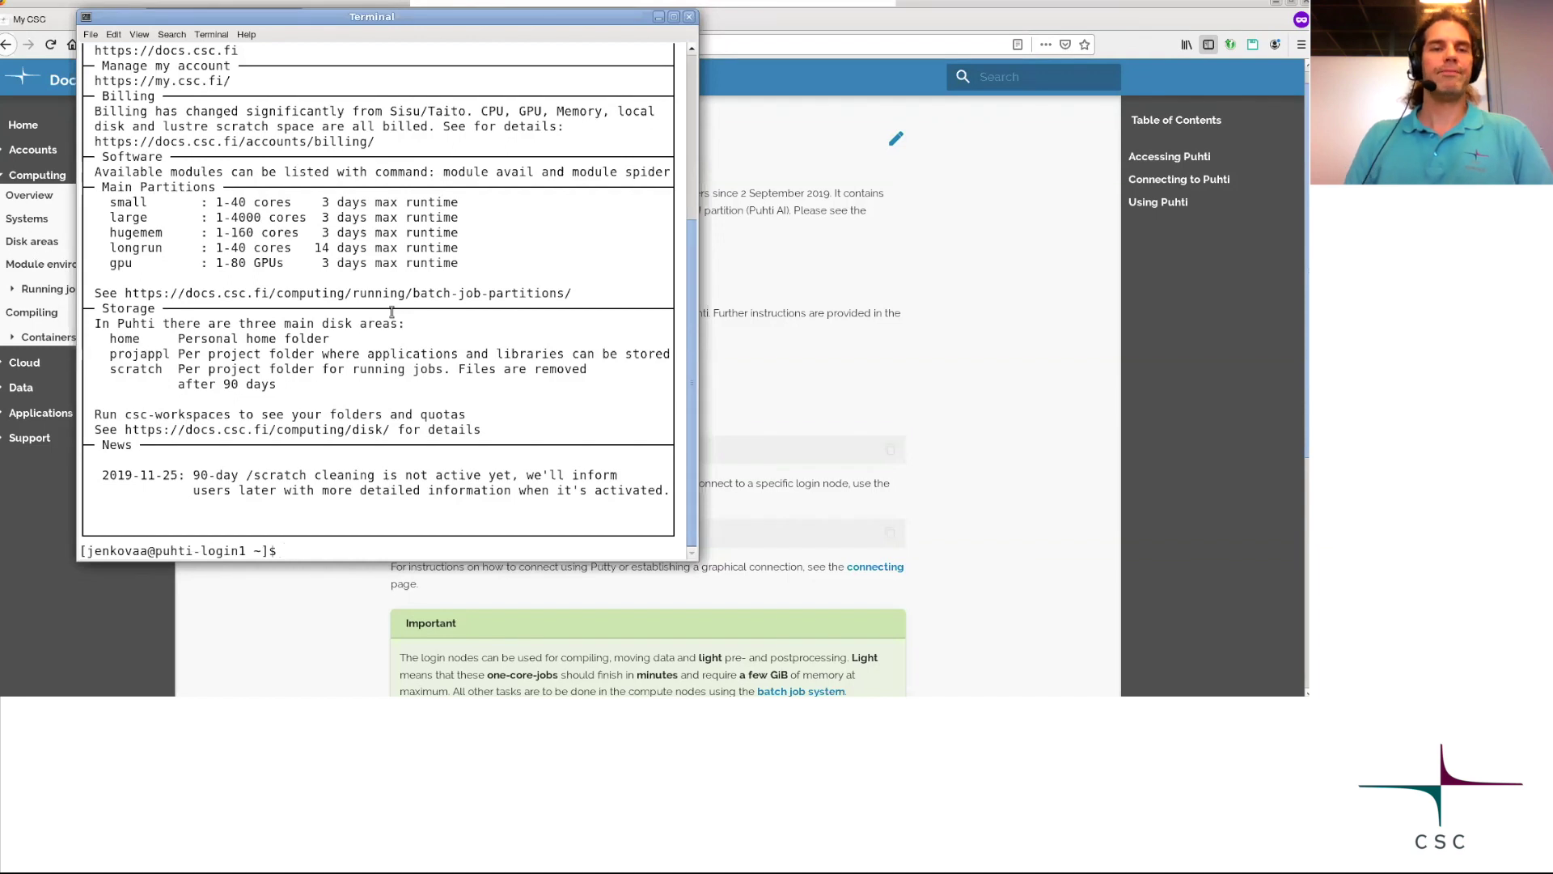
{"action": "scroll", "coordinate": [481, 302], "scroll_direction": "up", "scroll_amount": 2}
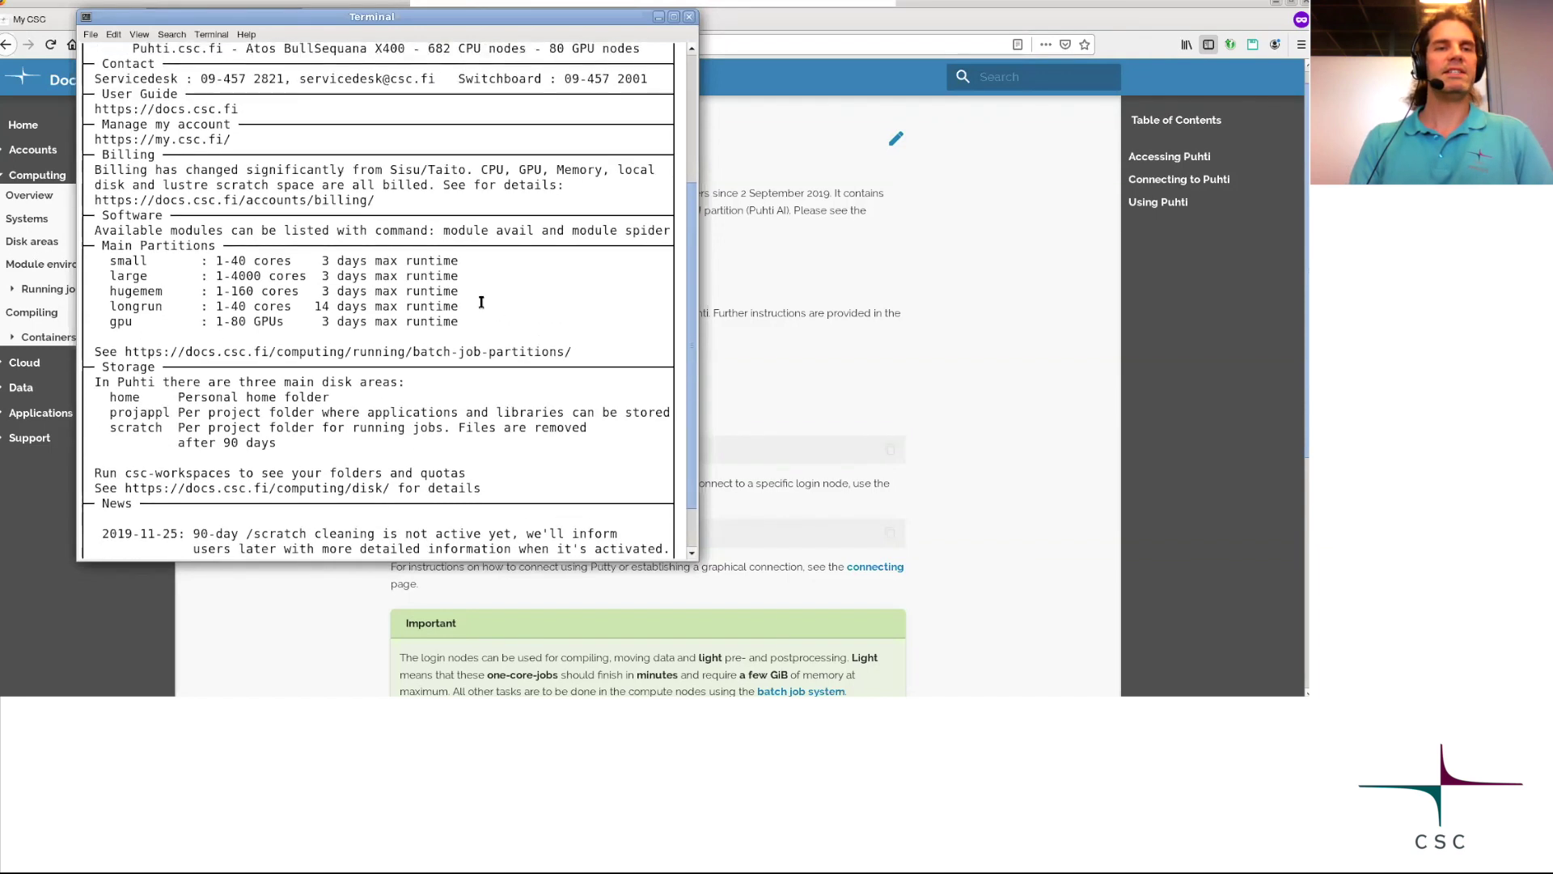
{"action": "scroll", "coordinate": [481, 301], "scroll_direction": "up", "scroll_amount": 1}
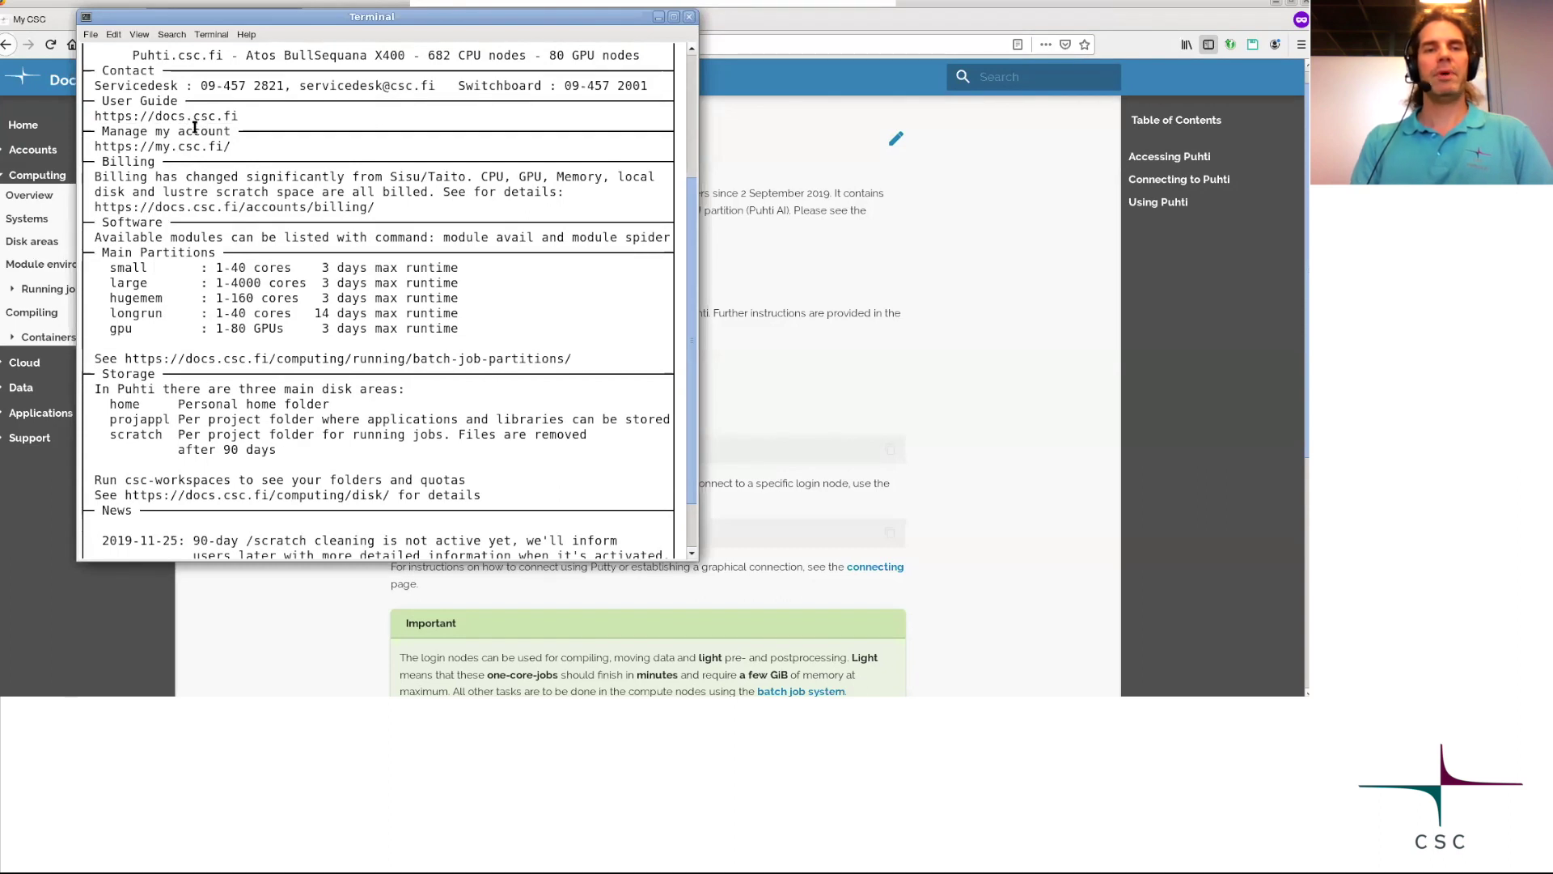
{"action": "scroll", "coordinate": [453, 235], "scroll_direction": "down", "scroll_amount": 2}
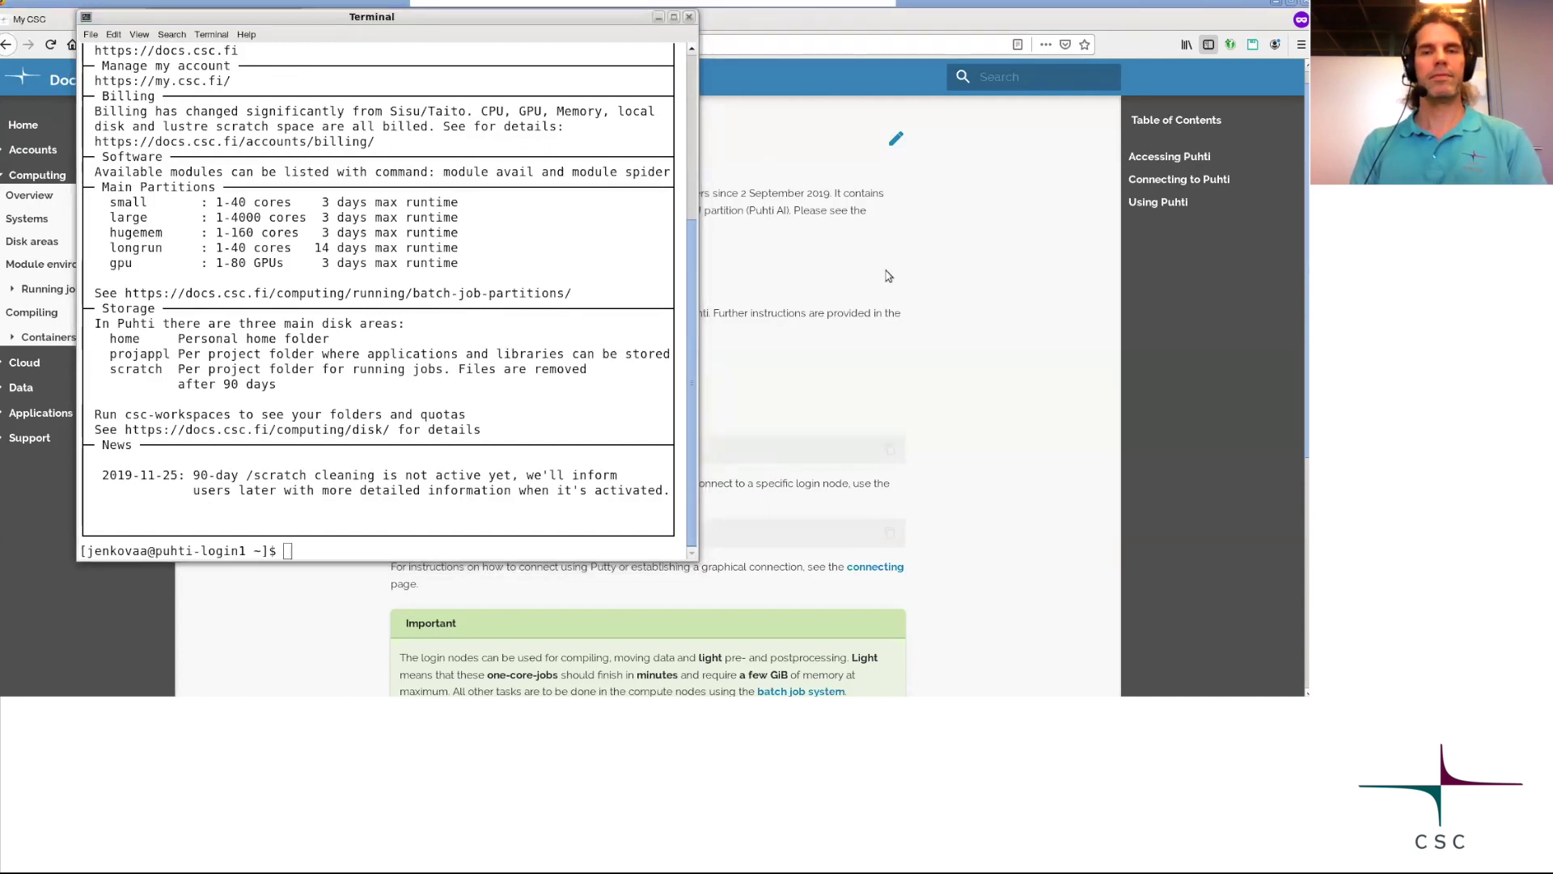
{"action": "key", "text": "alt+Tab"}
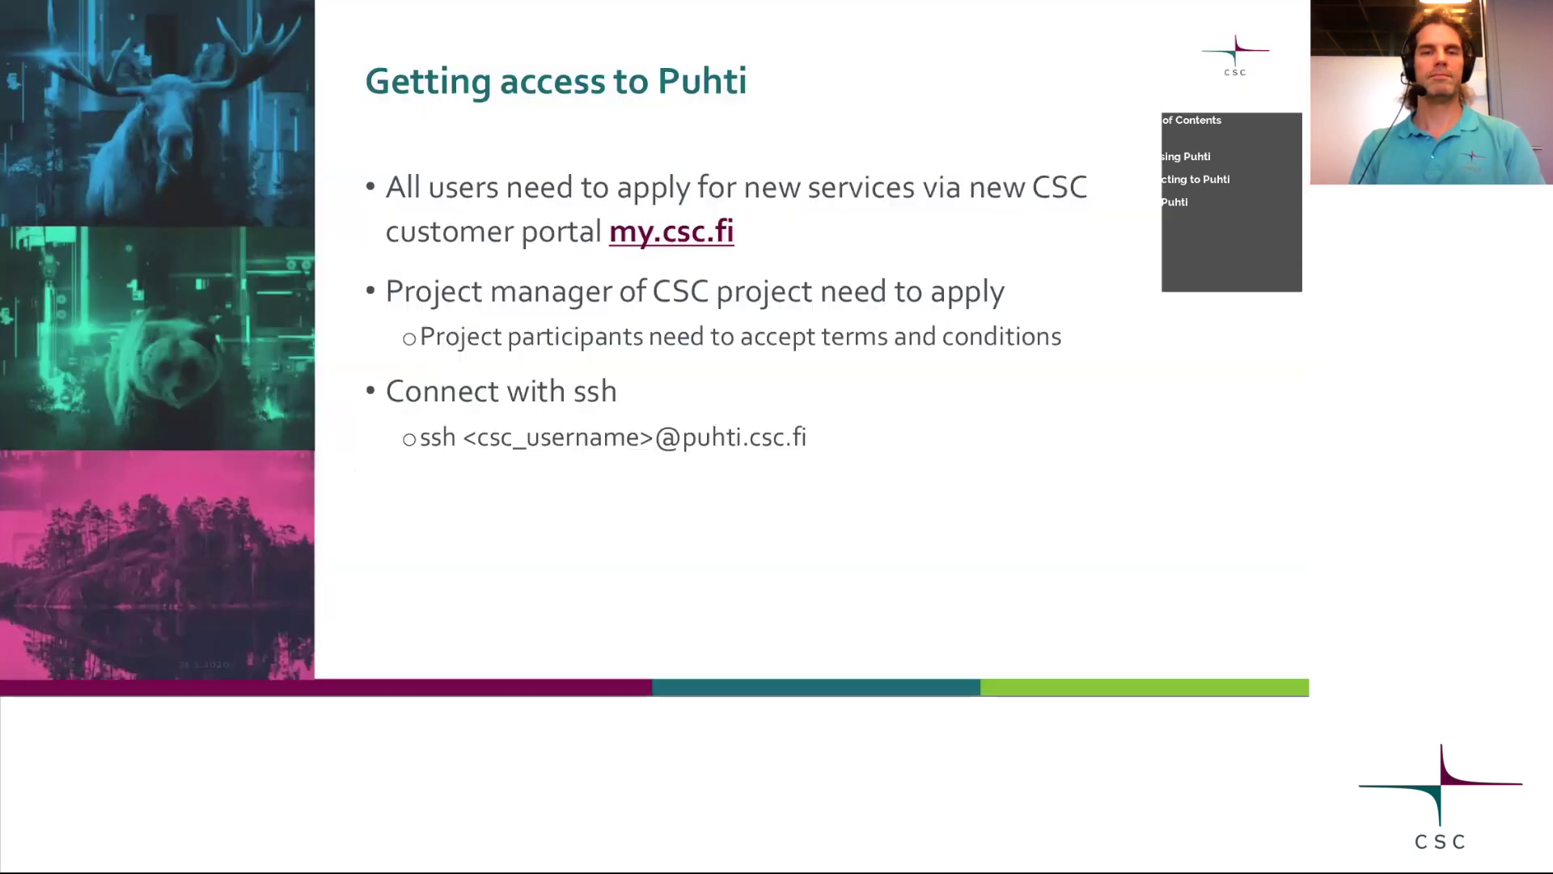